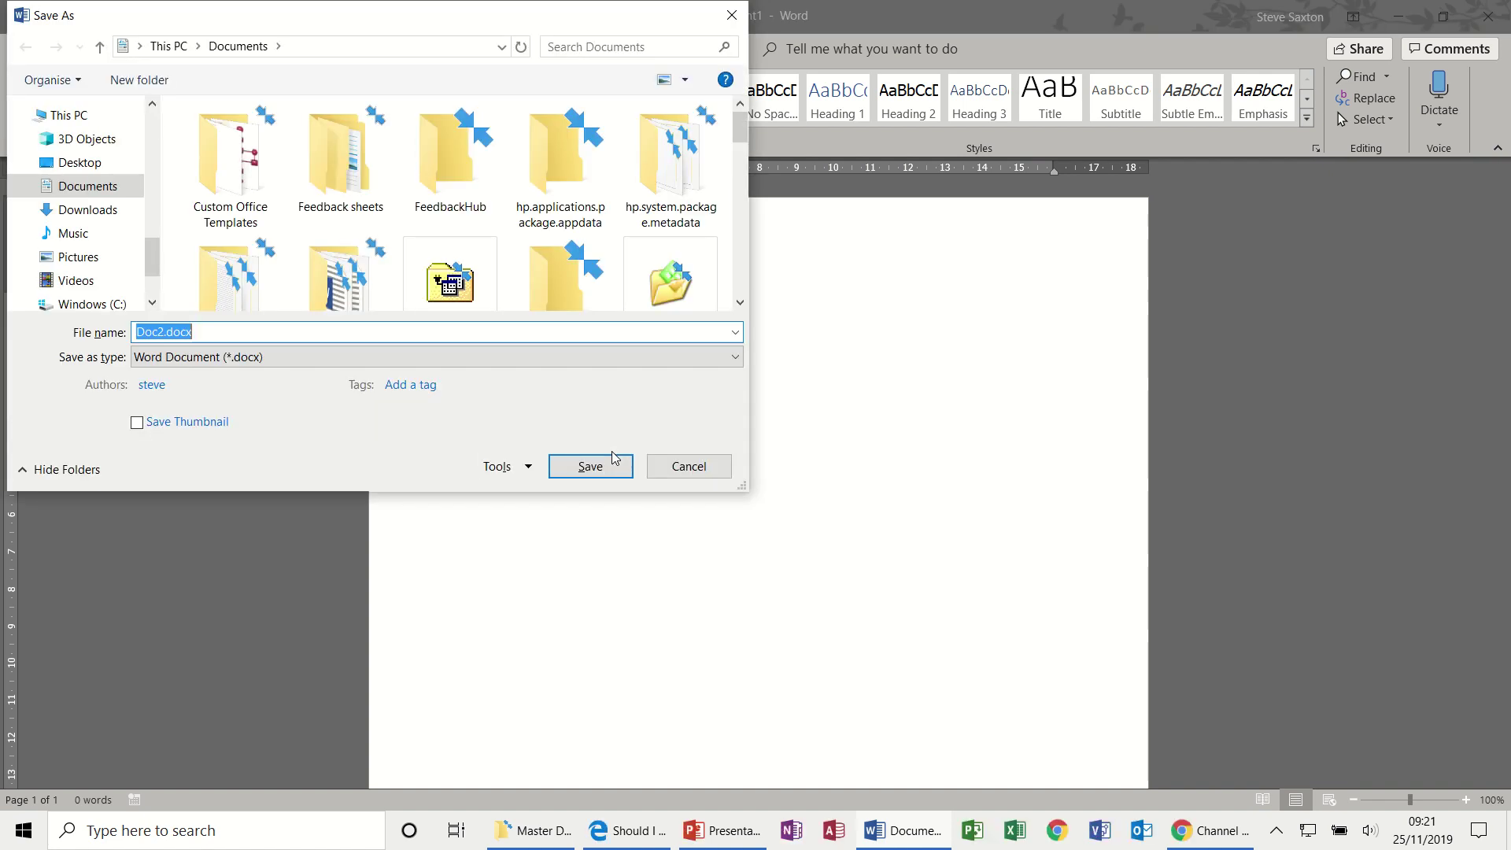
Name the blank document Master and save it in the Master Document folder.
{"action": "type", "text": "Master"}
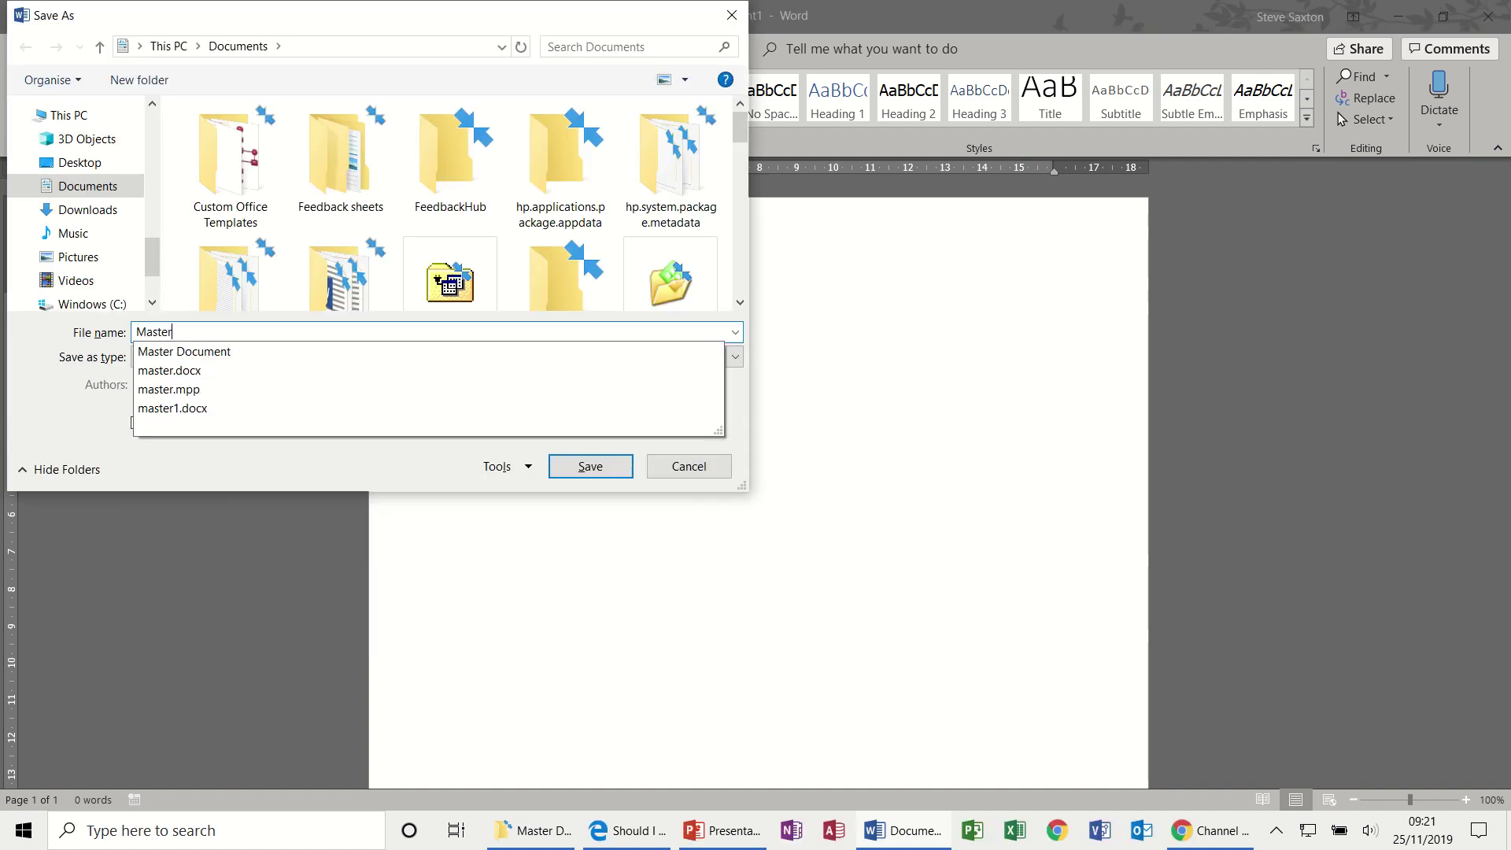
{"action": "mouse_move", "coordinate": [743, 136]}
{"action": "left_mouse_down"}
{"action": "mouse_move", "coordinate": [745, 204]}
{"action": "mouse_move", "coordinate": [740, 157]}
{"action": "left_mouse_up"}
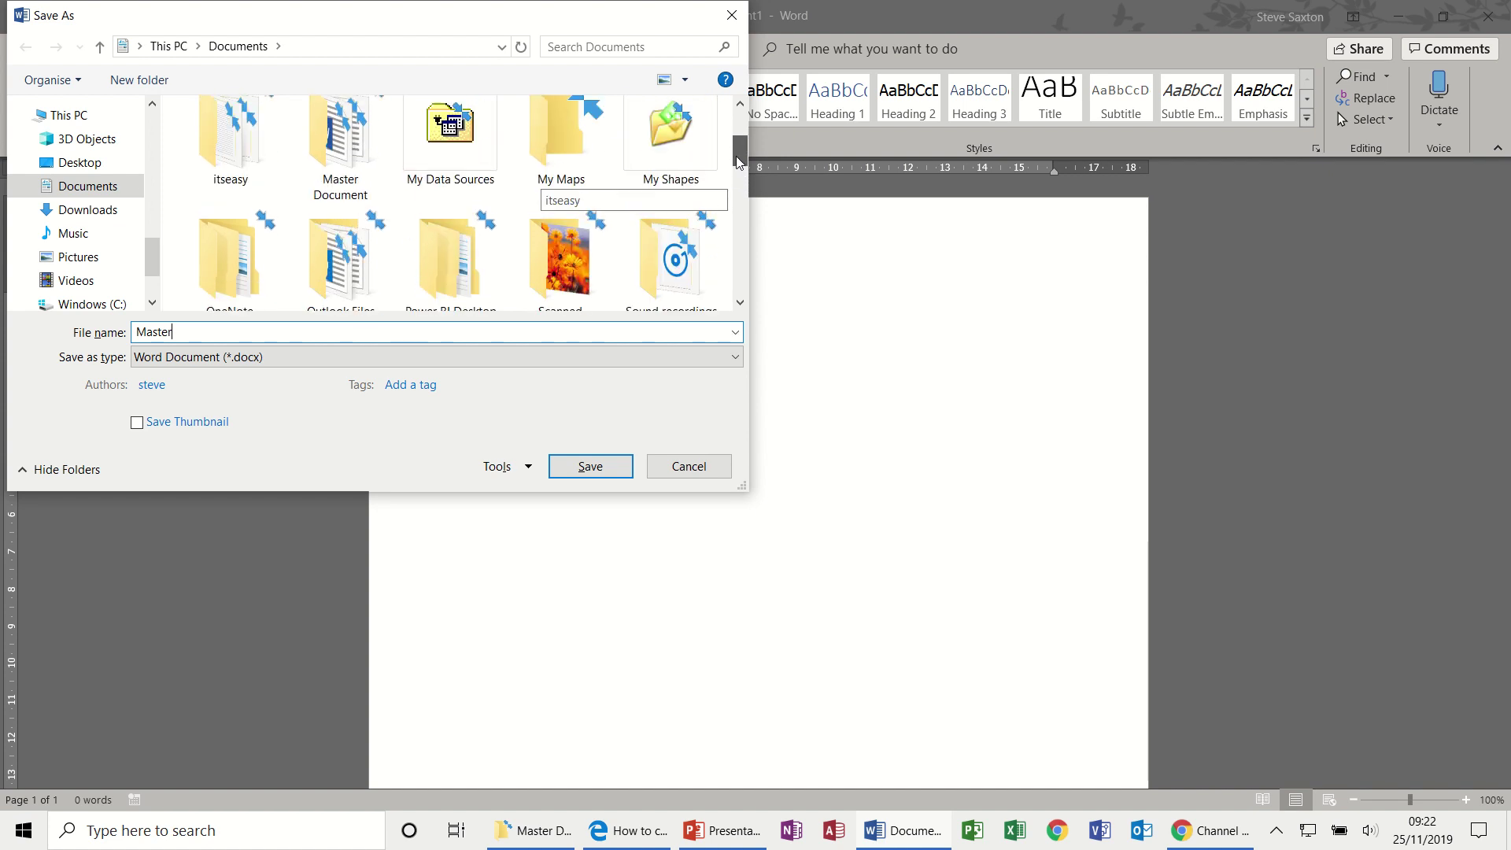
{"action": "left_click", "coordinate": [343, 126]}
{"action": "double_click", "coordinate": [343, 126]}
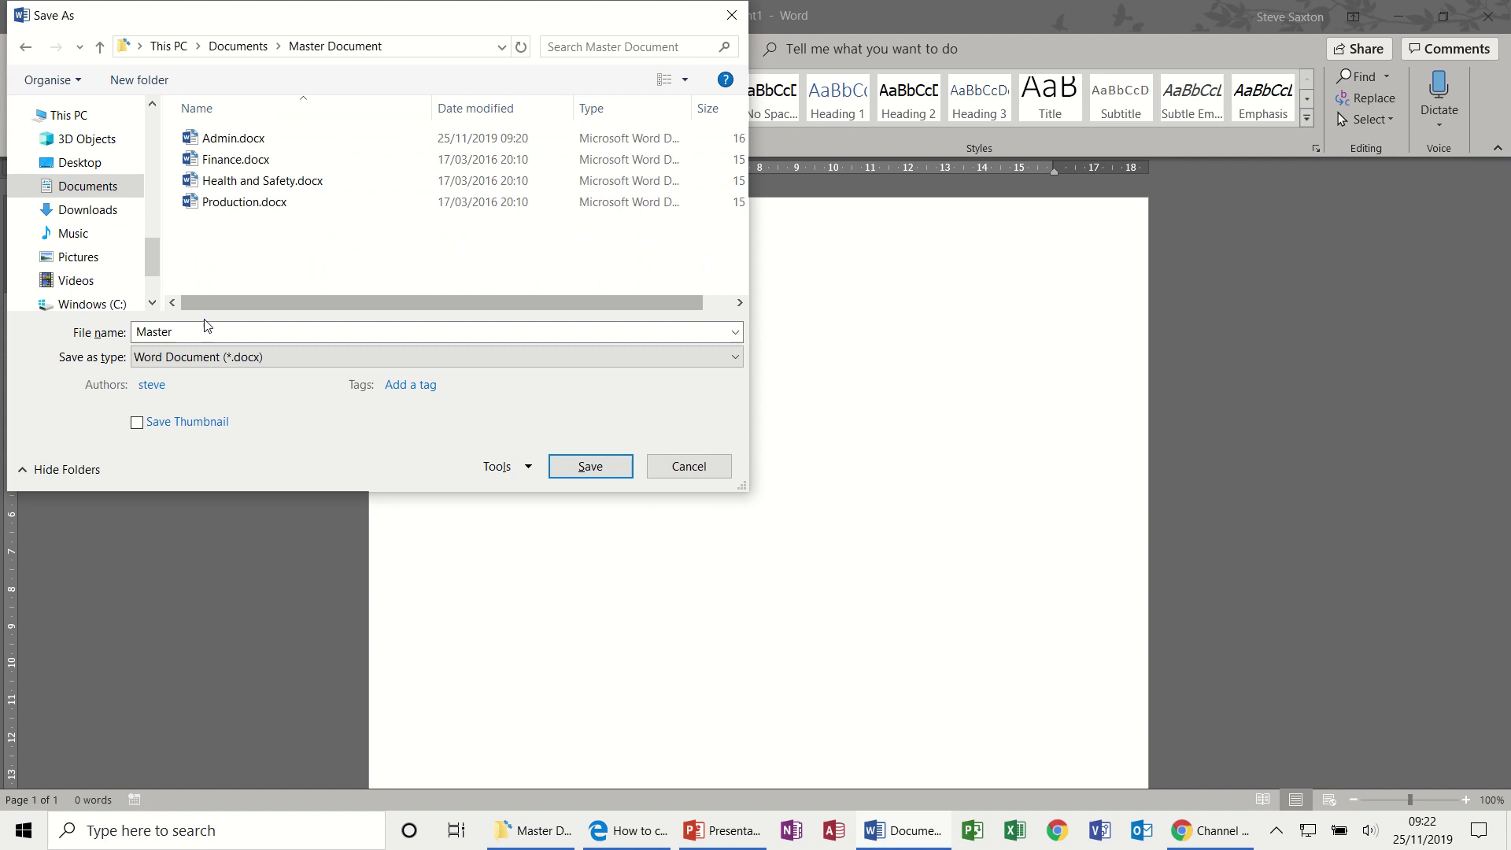
{"action": "left_click", "coordinate": [590, 469]}
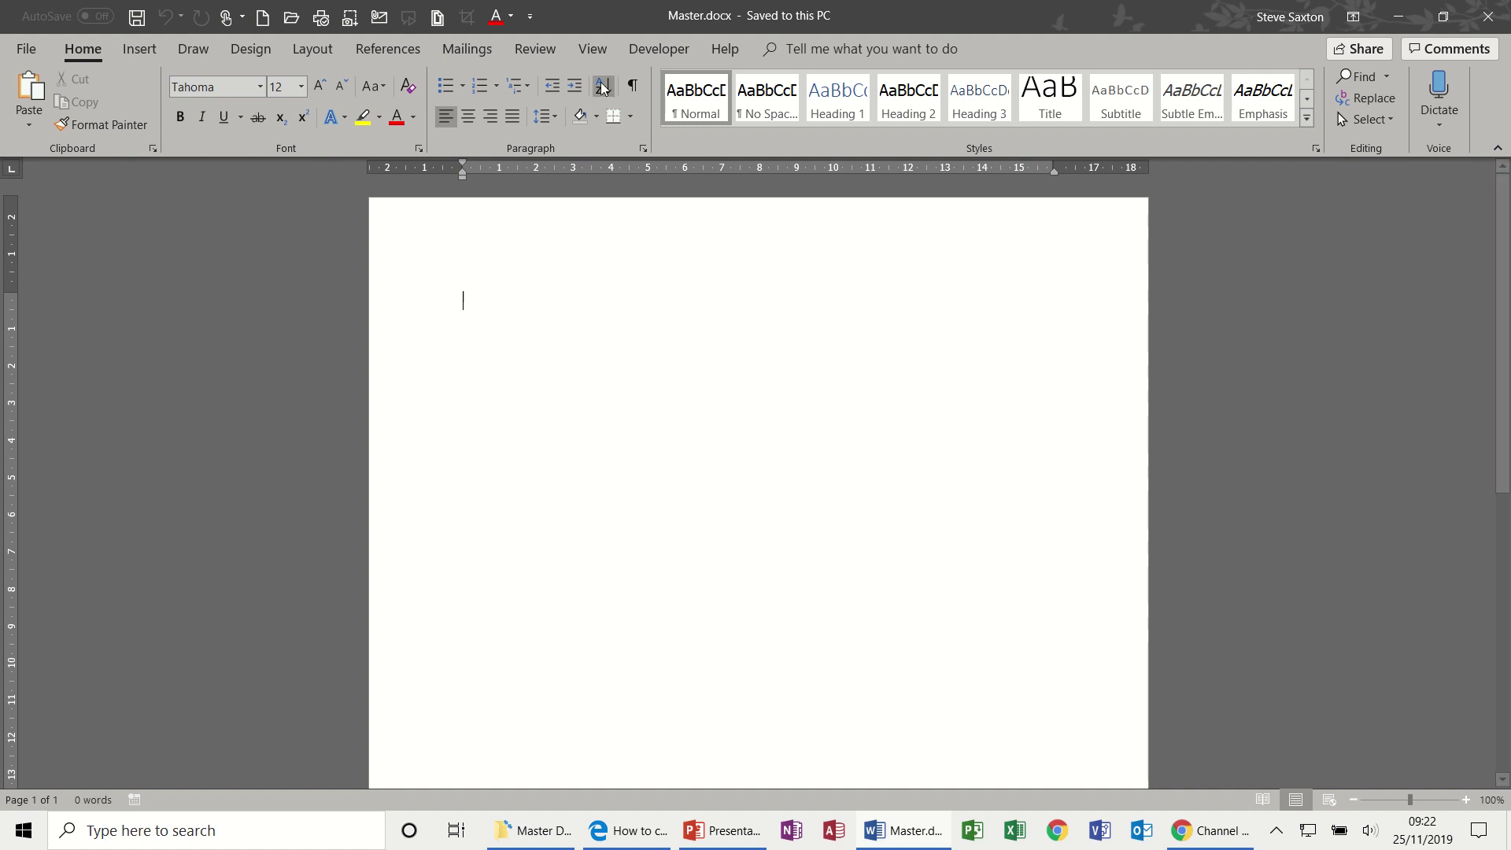
Switch Master.docx to Outline view and turn on Show Document for the master document tools.
{"action": "left_click", "coordinate": [592, 50]}
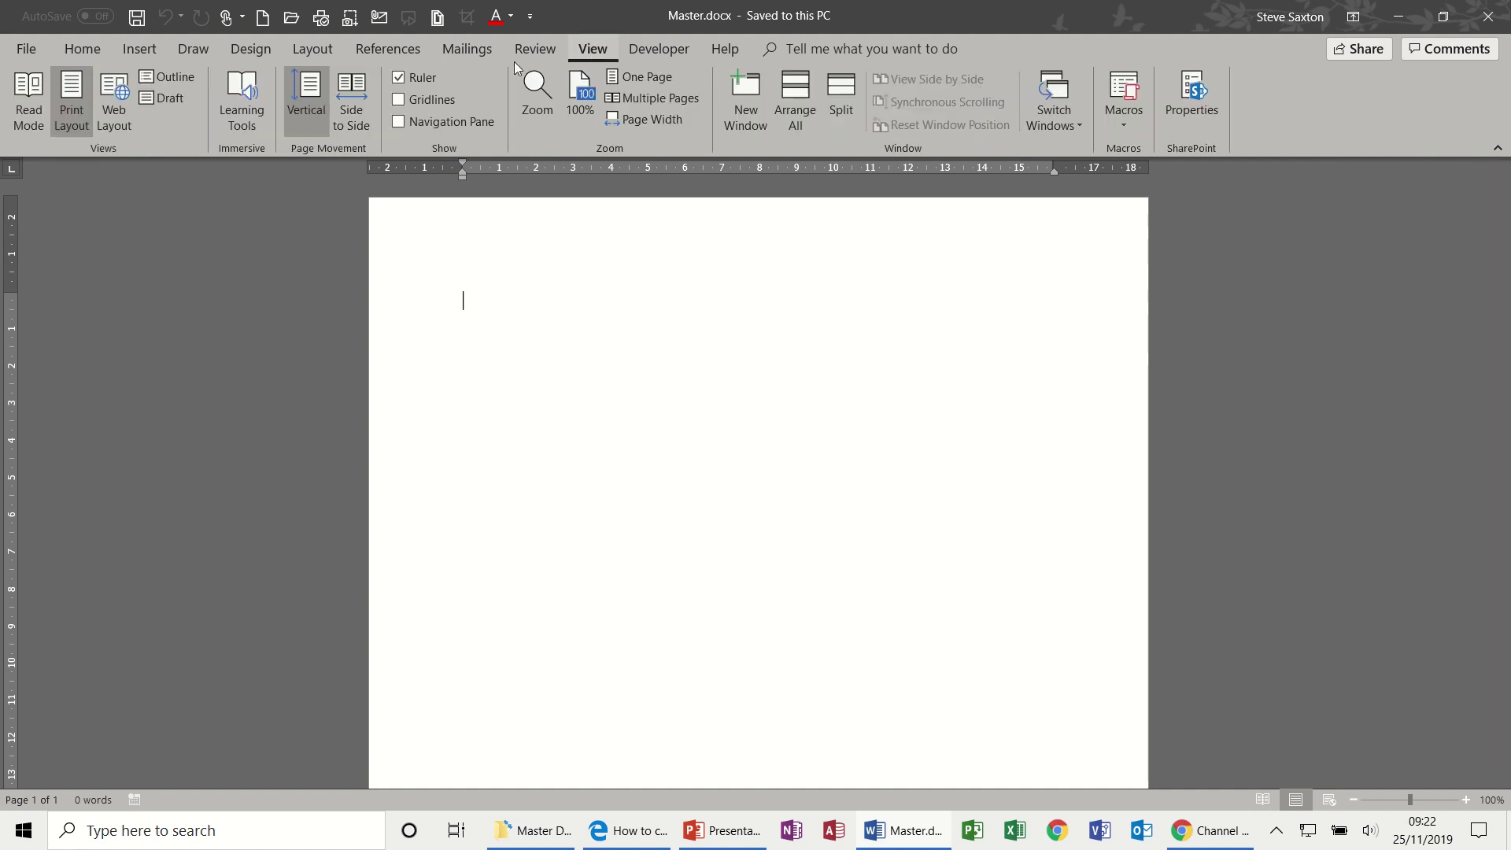
{"action": "left_click", "coordinate": [189, 76]}
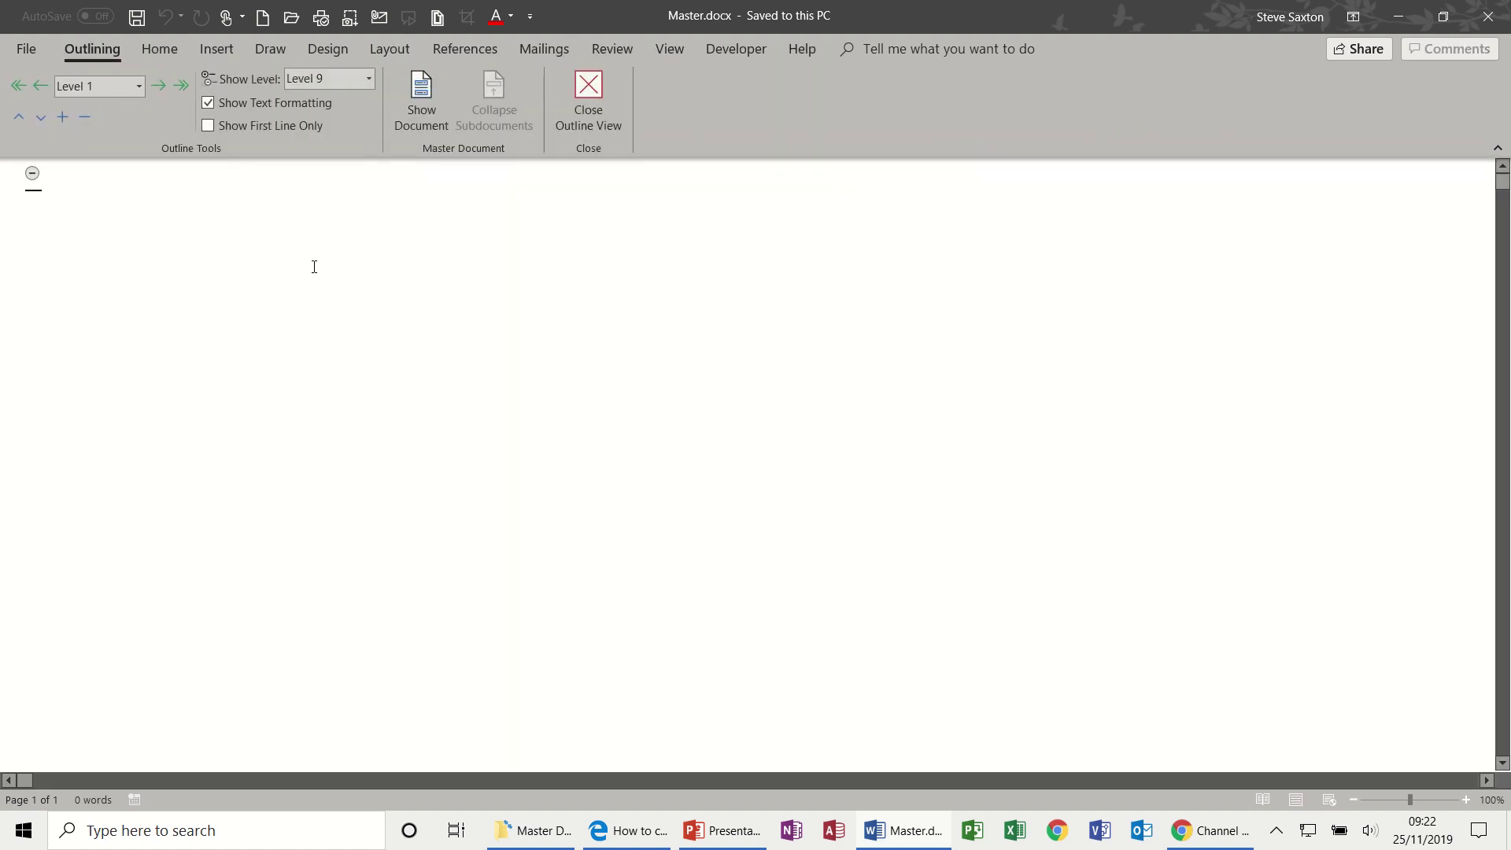
{"action": "left_click", "coordinate": [424, 95]}
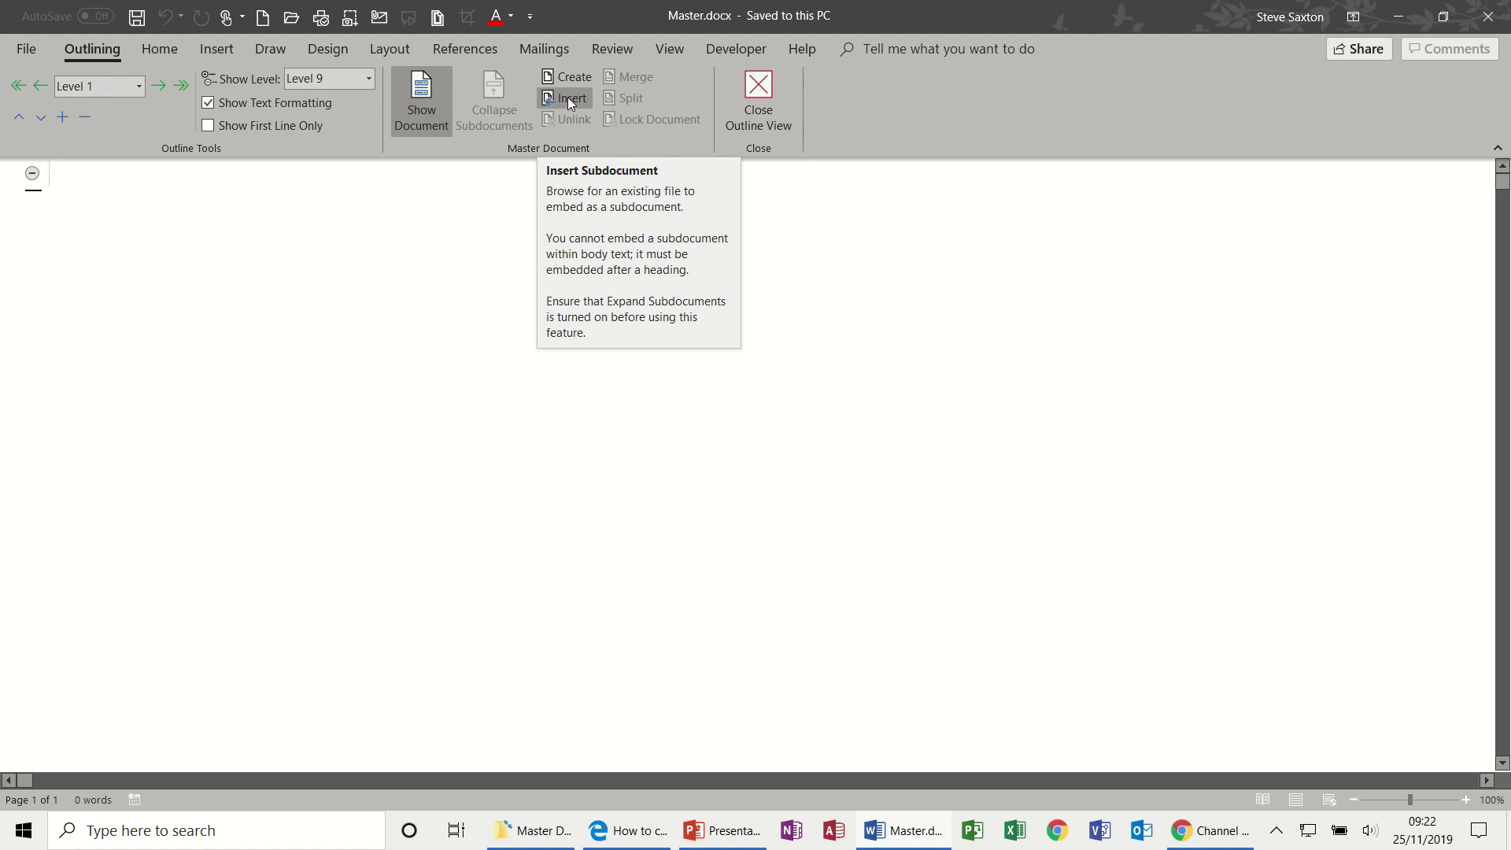
{"action": "left_click", "coordinate": [568, 97]}
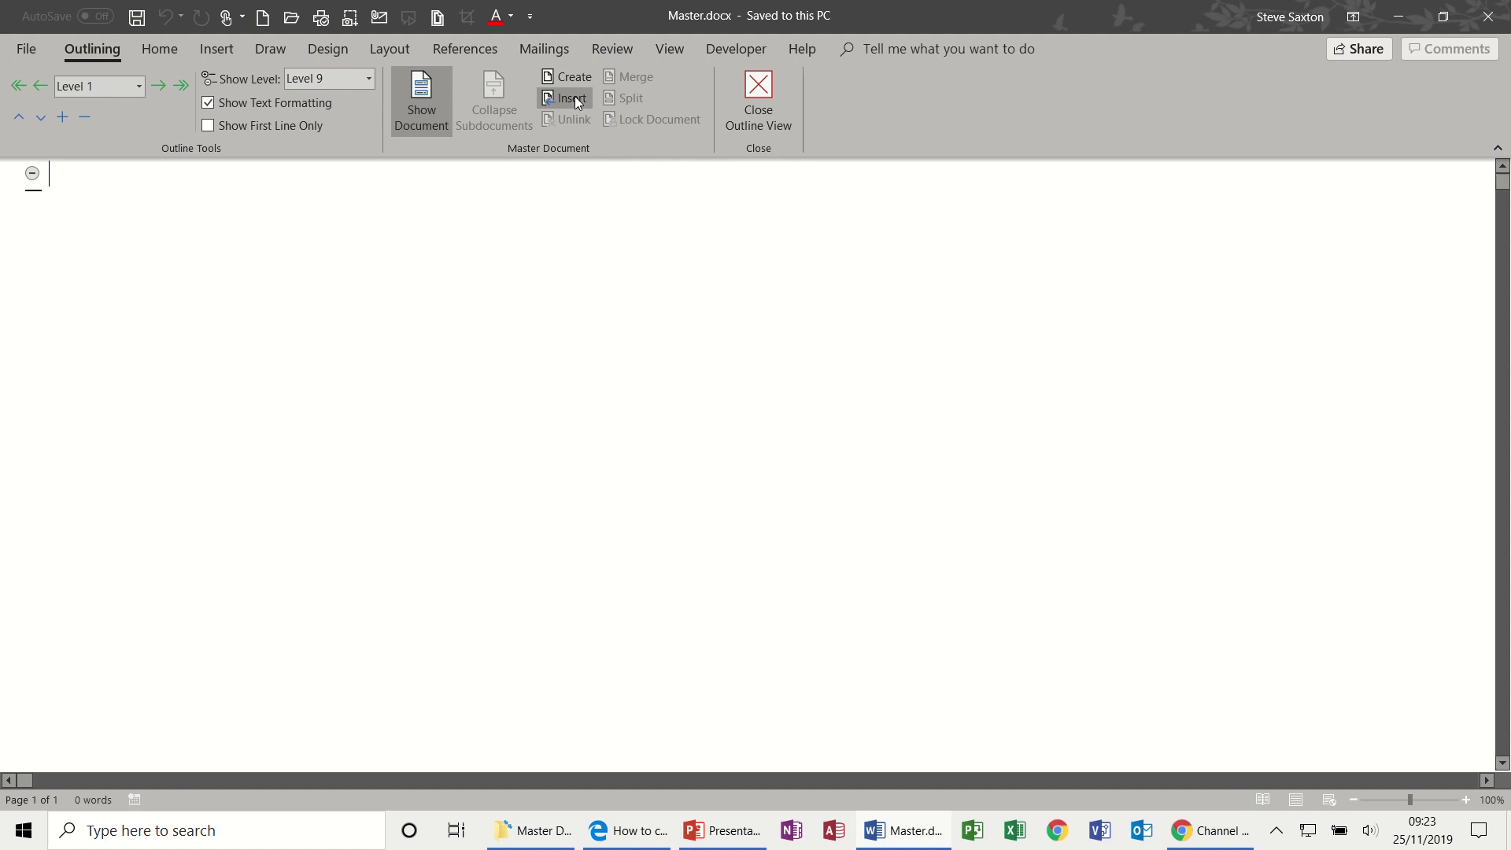
Insert Admin.docx and Finance.docx as subdocuments, answering No to All at the style prompt.
{"action": "left_click", "coordinate": [576, 99]}
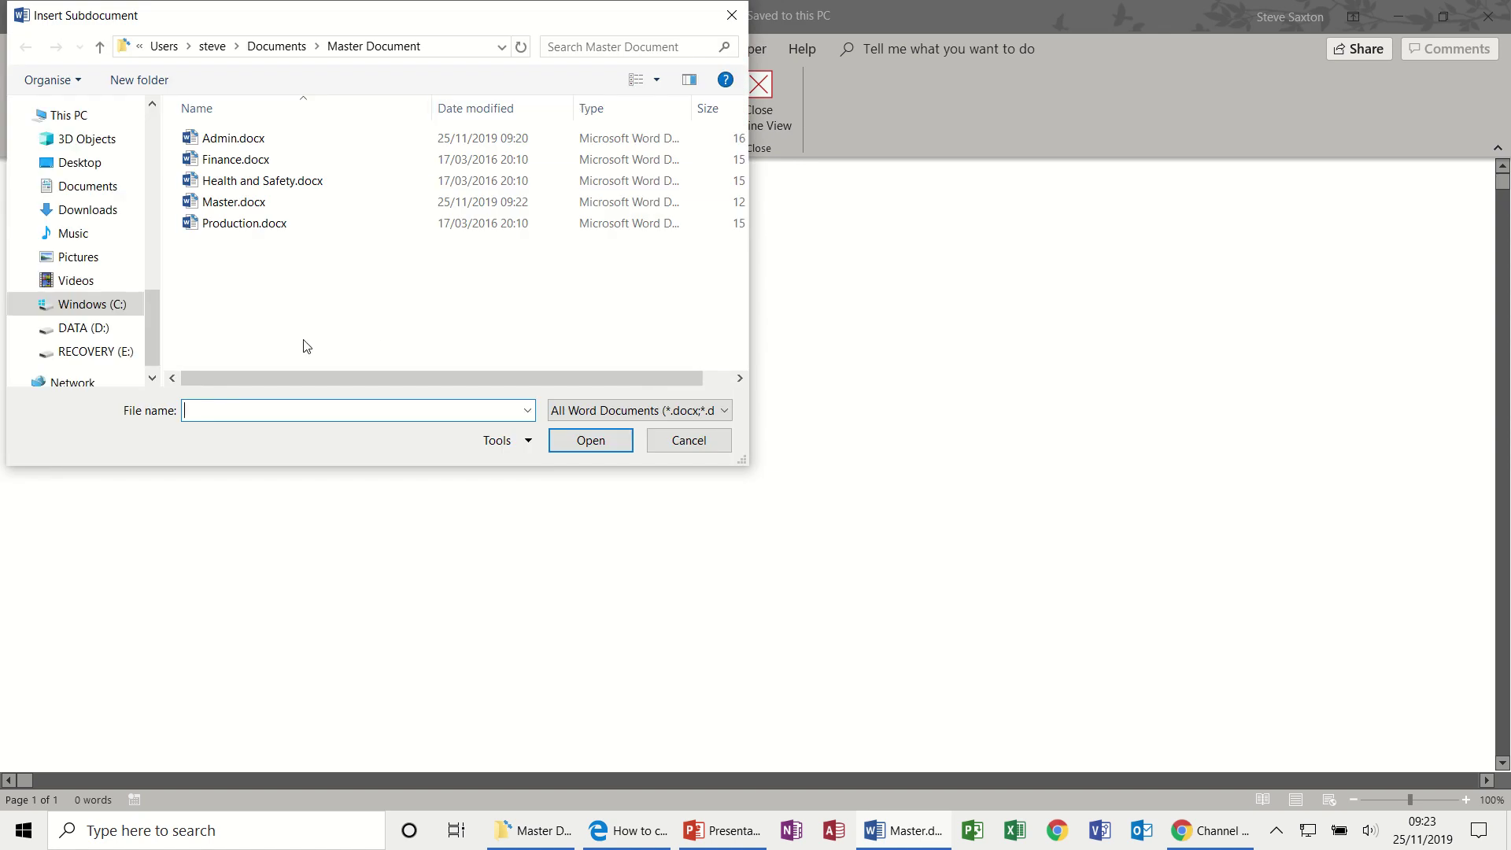
{"action": "double_click", "coordinate": [221, 140]}
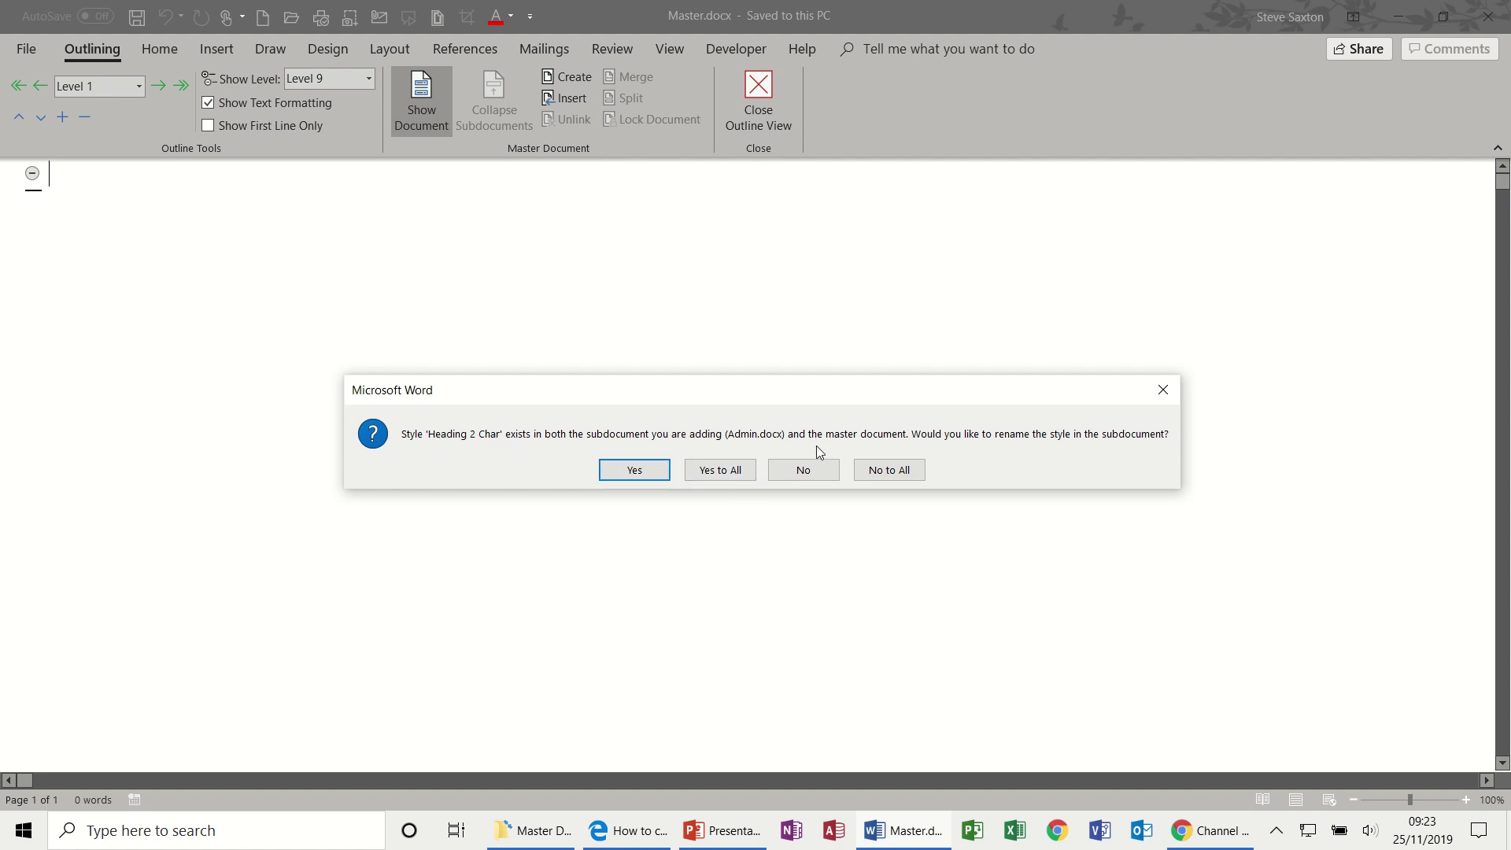
{"action": "left_click", "coordinate": [884, 473]}
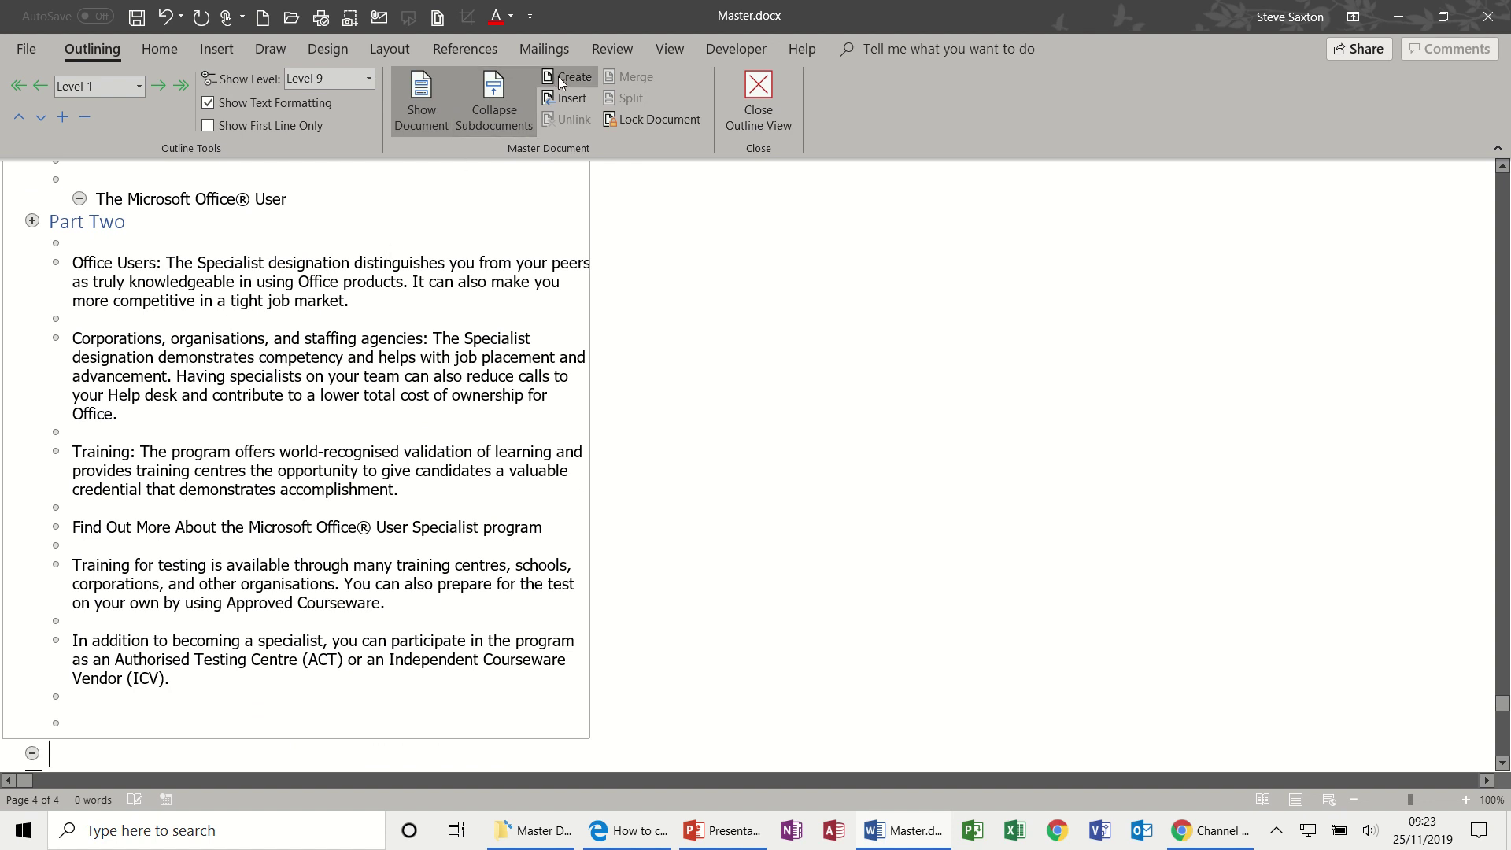
{"action": "left_click", "coordinate": [568, 99]}
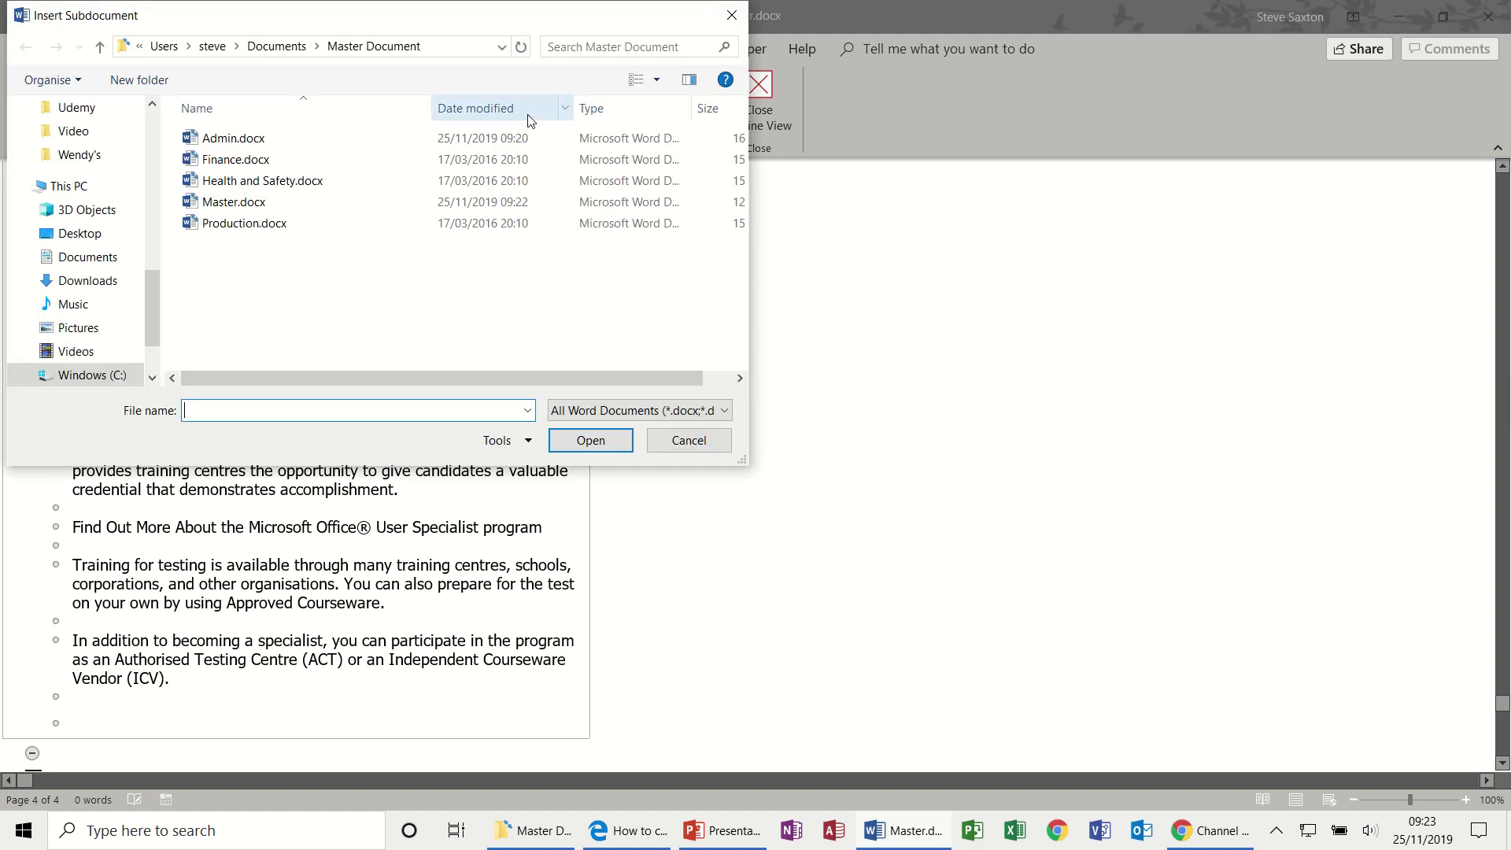
{"action": "double_click", "coordinate": [237, 159]}
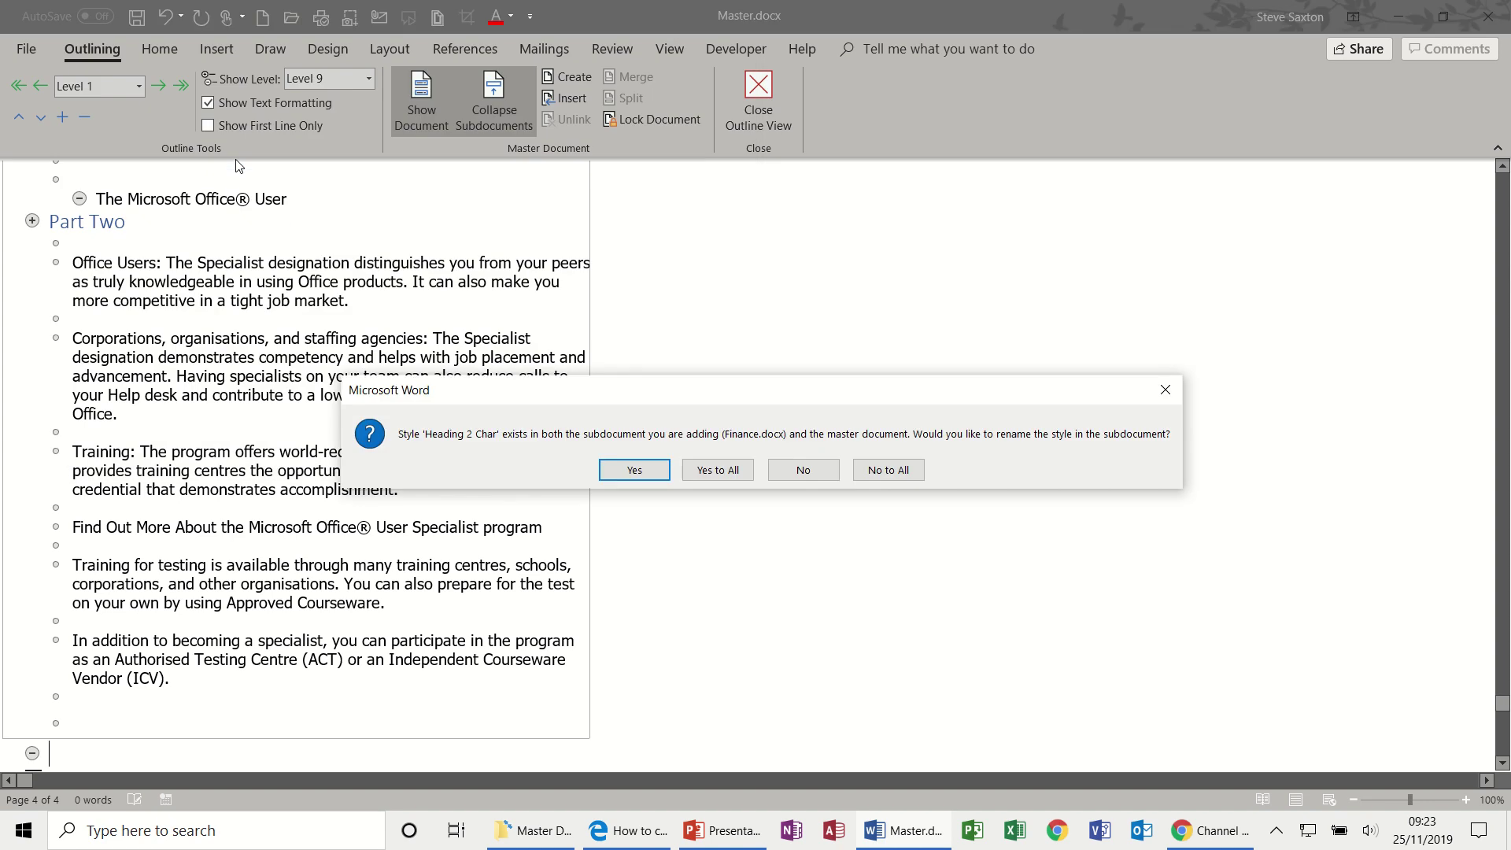
{"action": "left_click", "coordinate": [879, 472]}
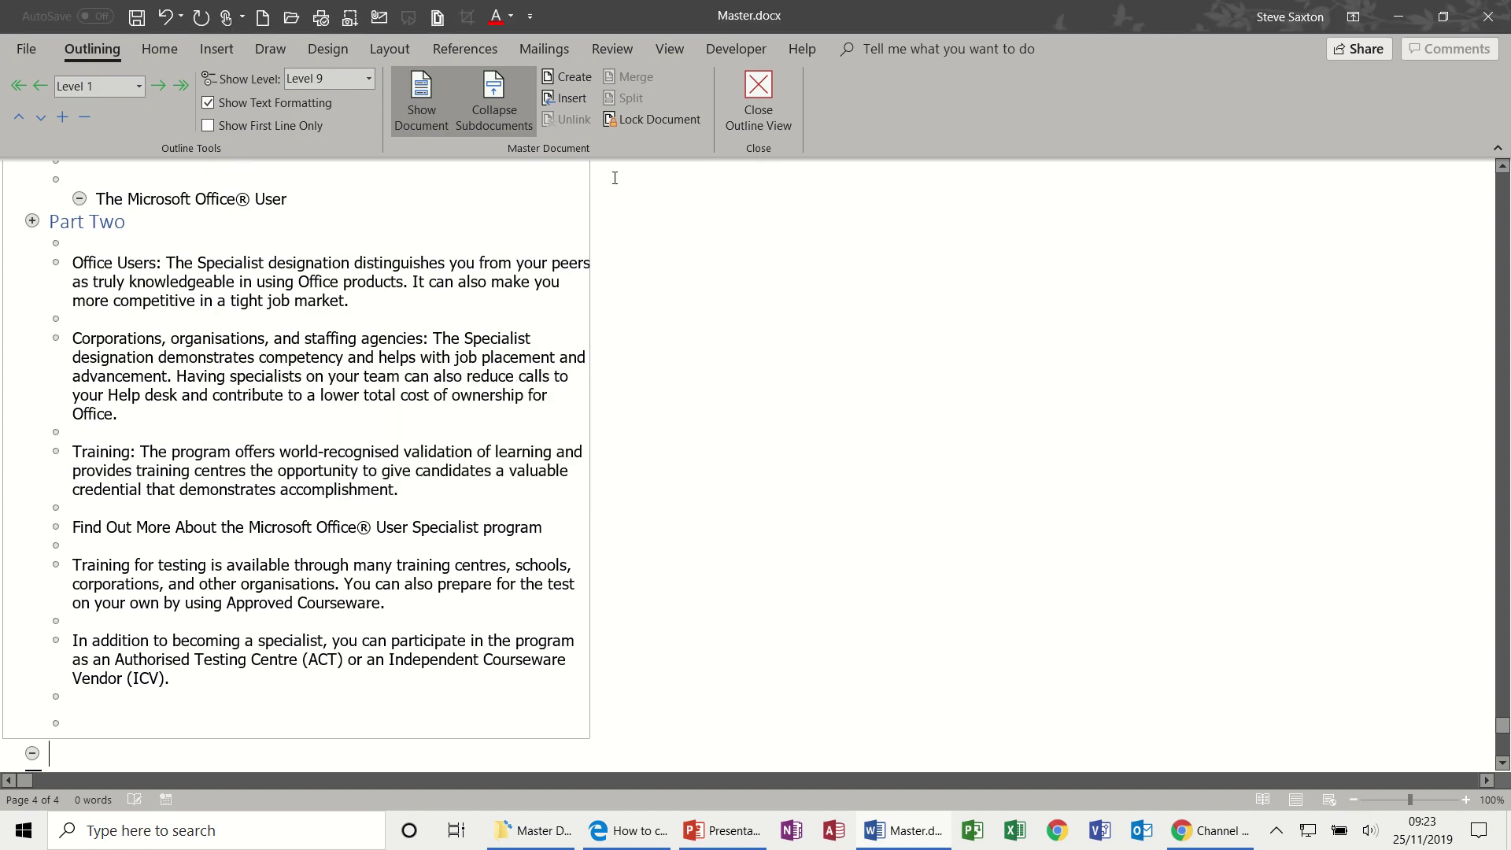
Insert Health and Safety.docx and Production.docx as subdocuments, keeping their style names.
{"action": "left_click", "coordinate": [577, 99]}
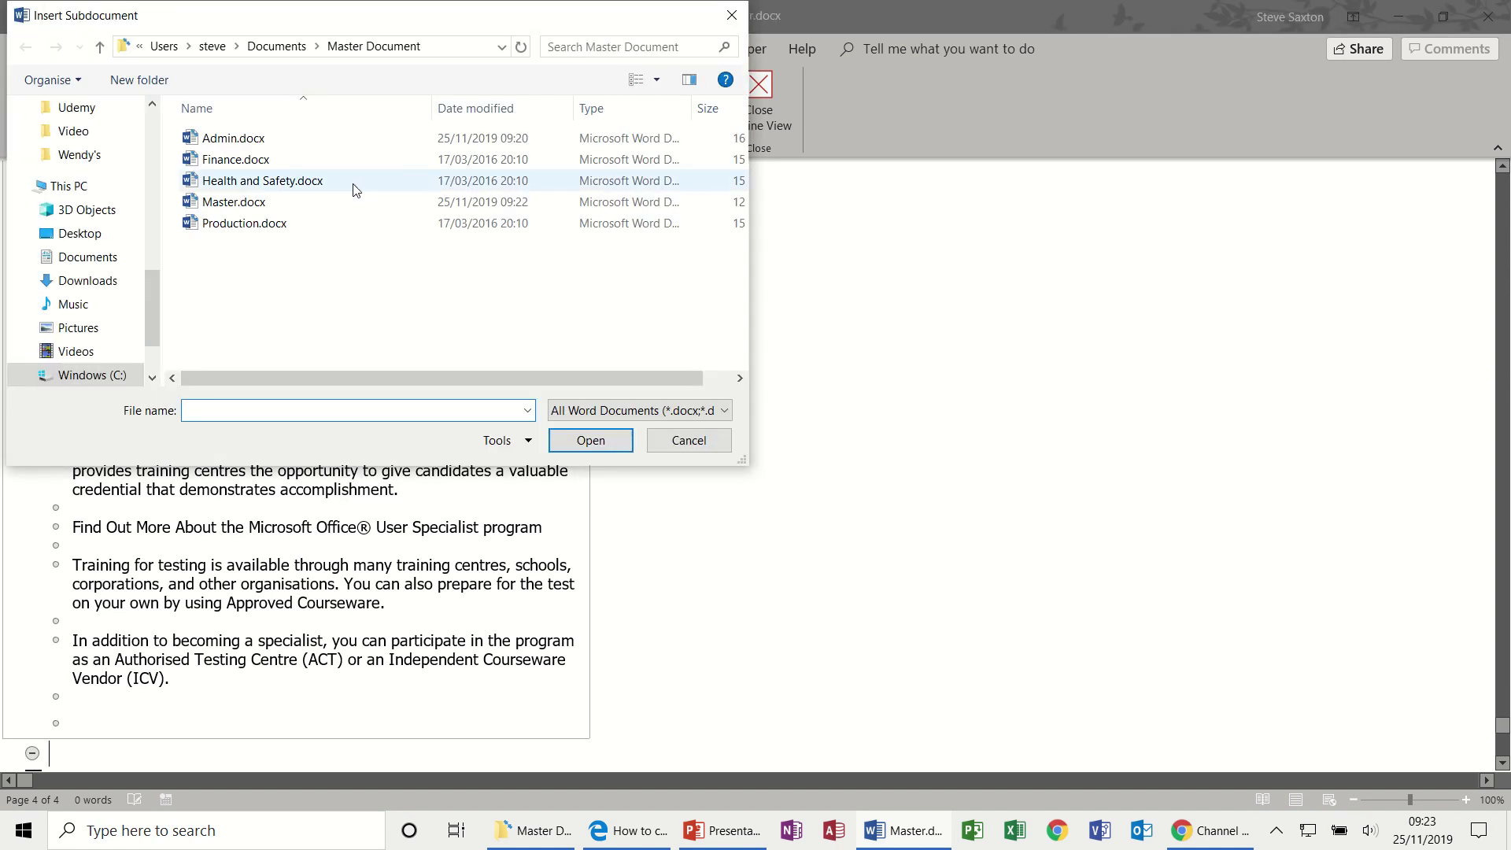
{"action": "double_click", "coordinate": [332, 182]}
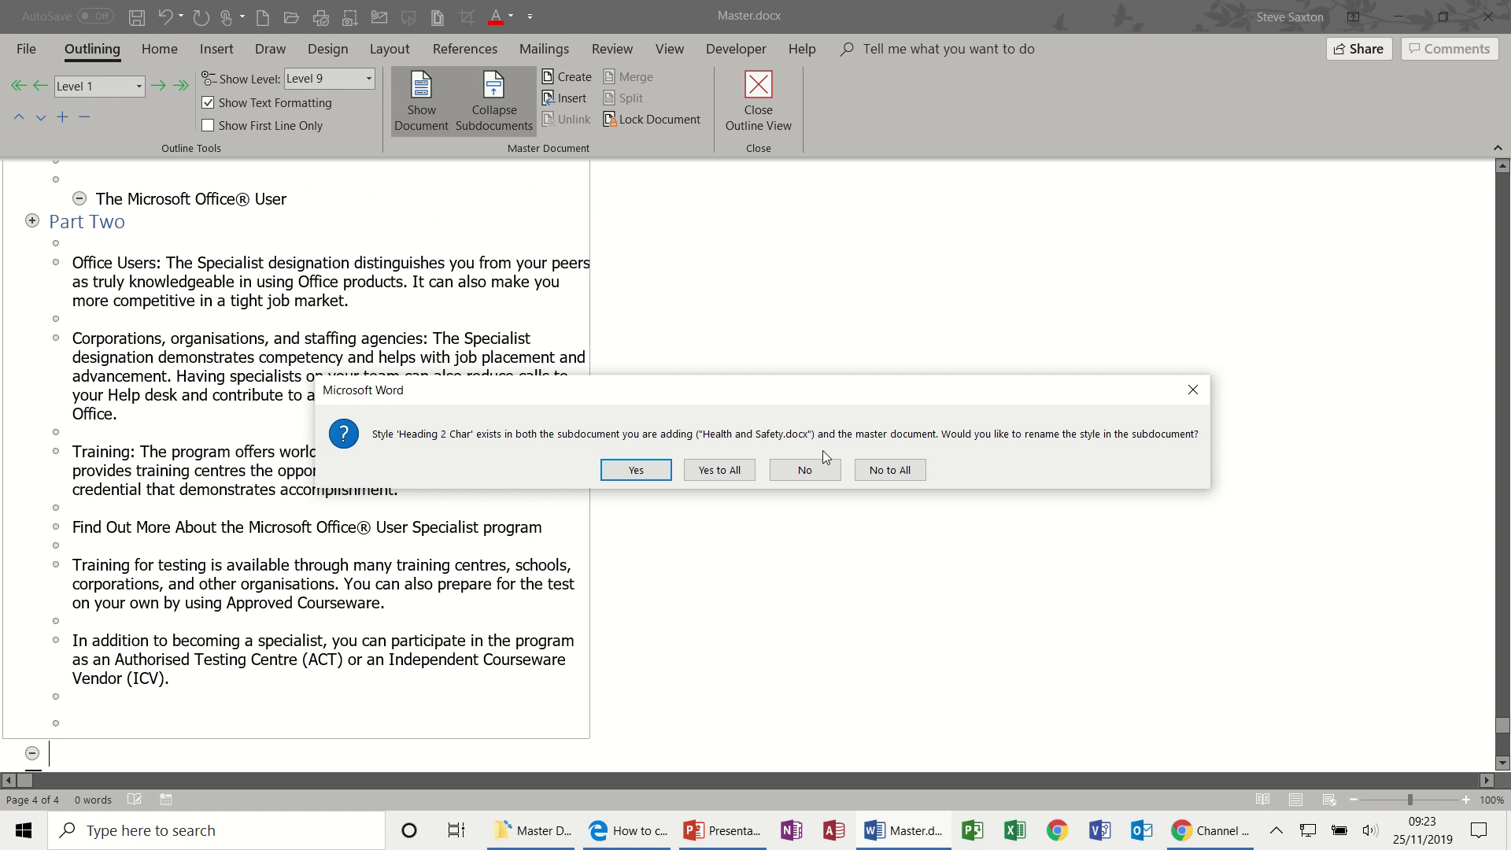
{"action": "left_click", "coordinate": [891, 474]}
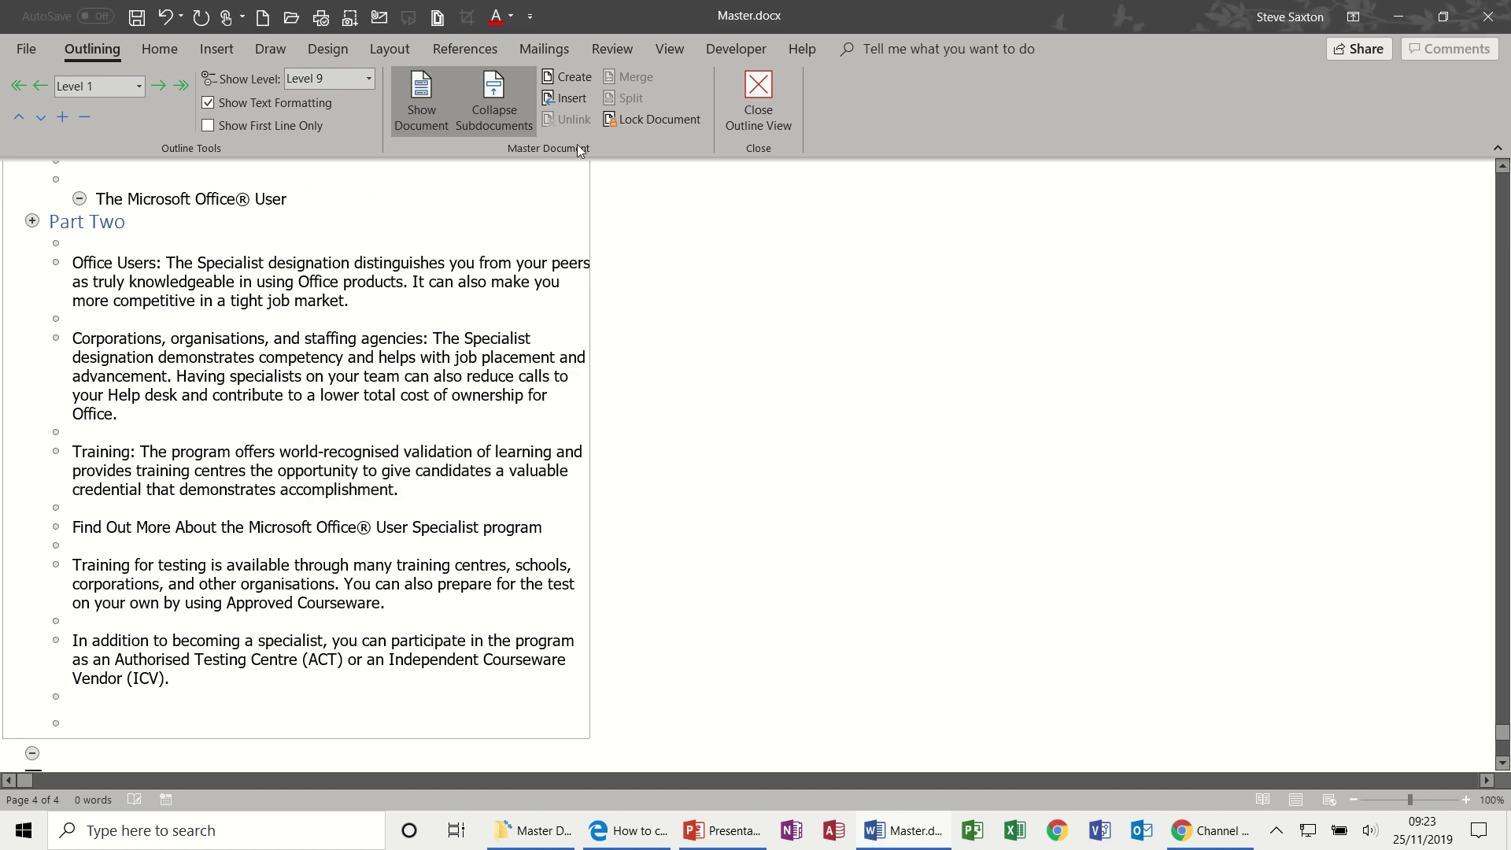
{"action": "left_click", "coordinate": [568, 100]}
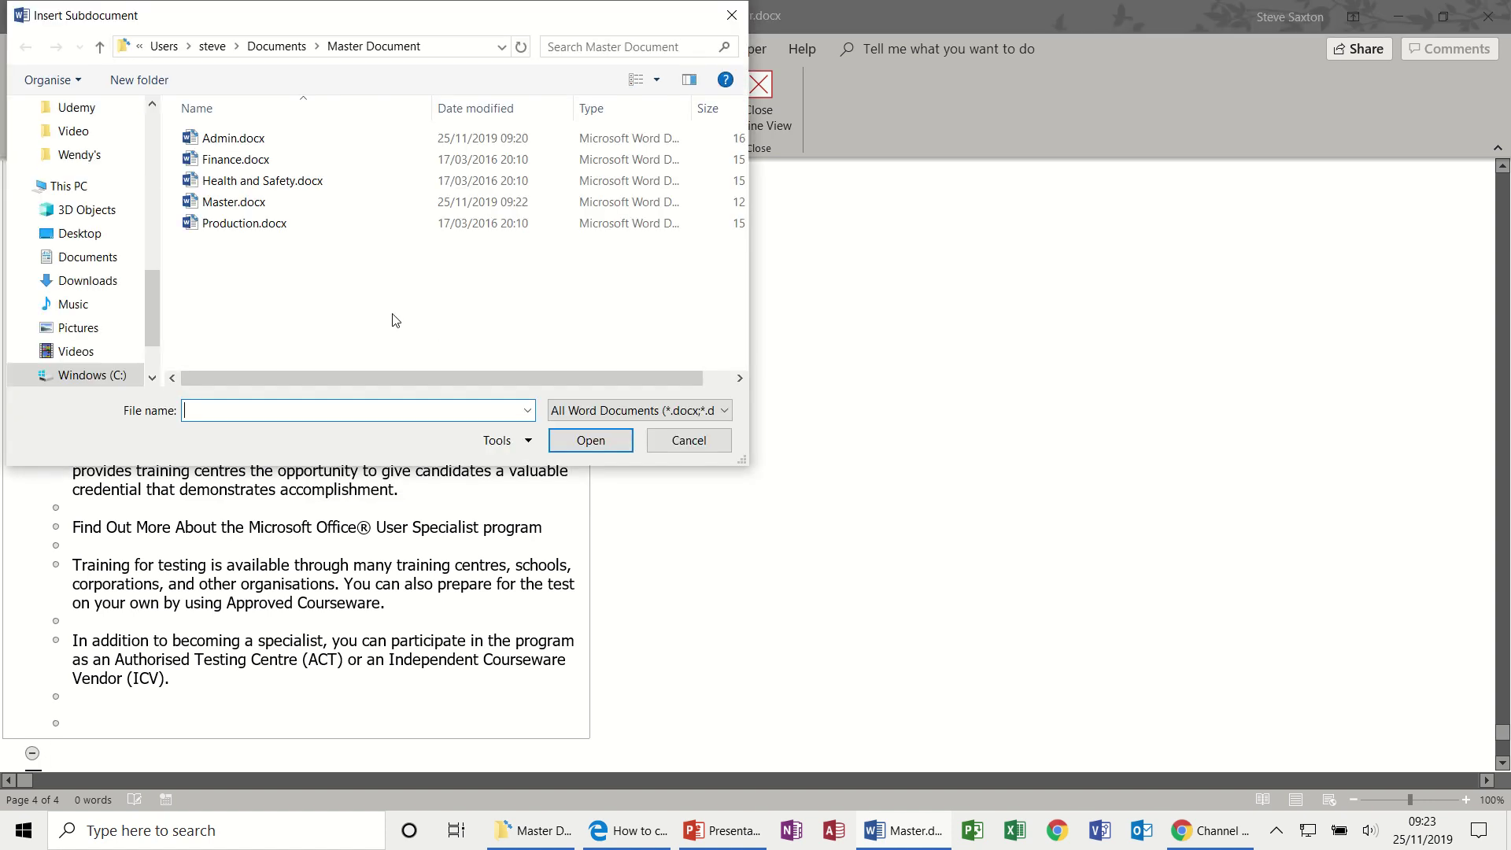
{"action": "double_click", "coordinate": [250, 224]}
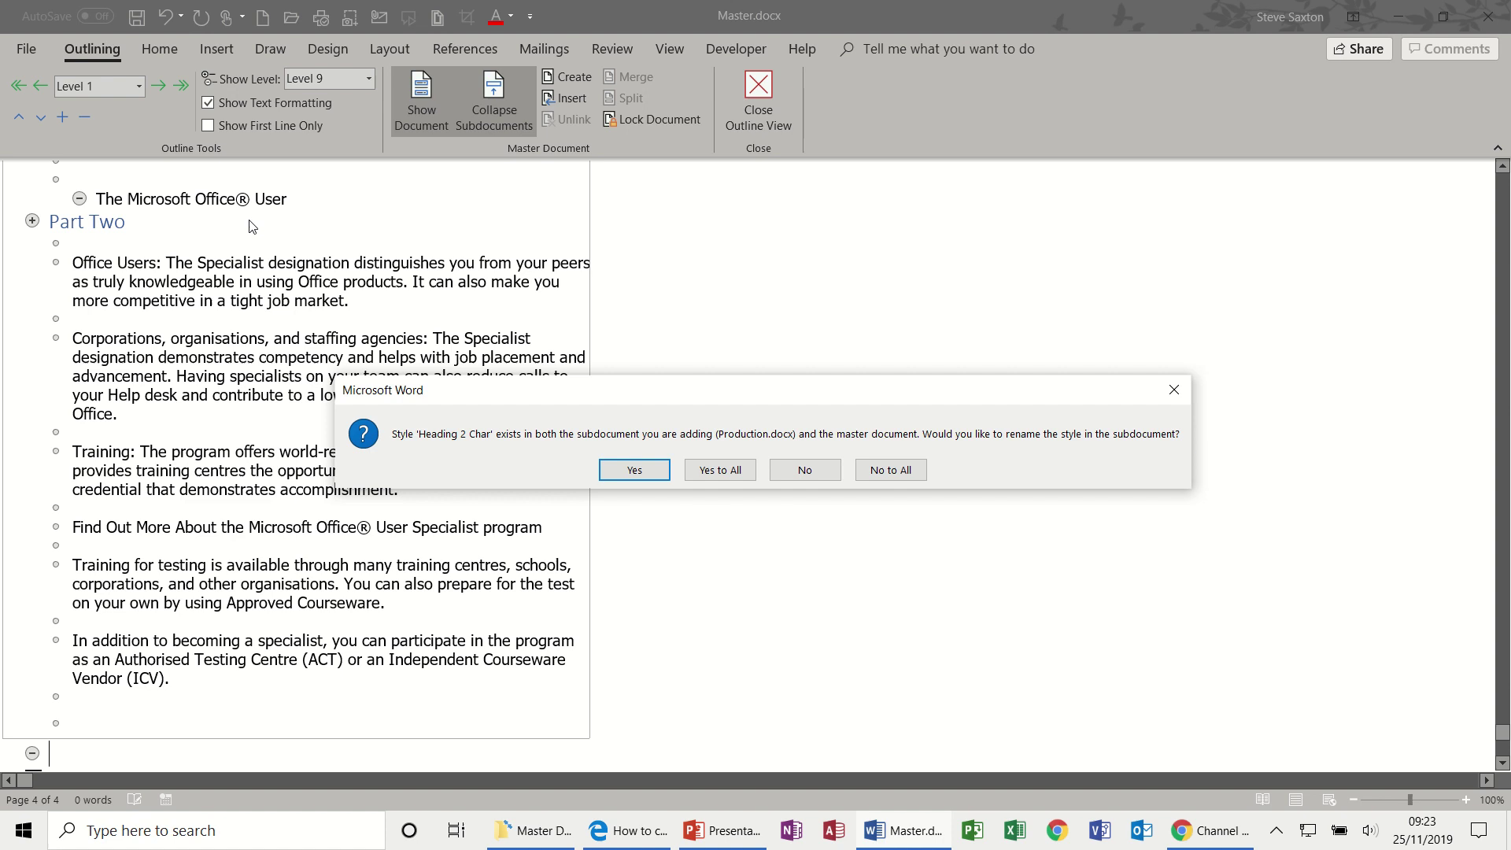
{"action": "left_click", "coordinate": [882, 473]}
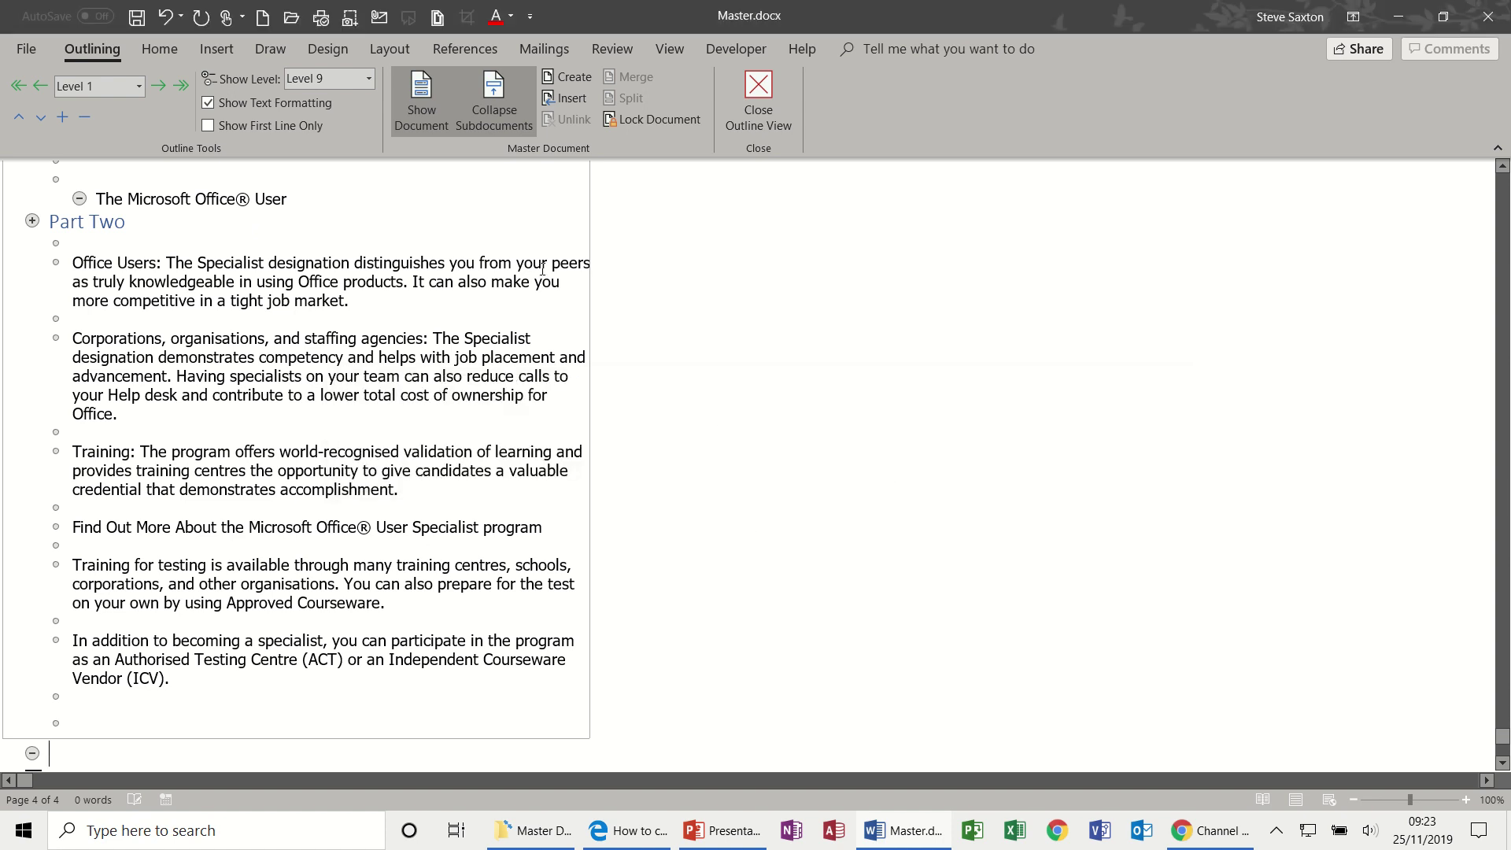
{"action": "left_click", "coordinate": [504, 94]}
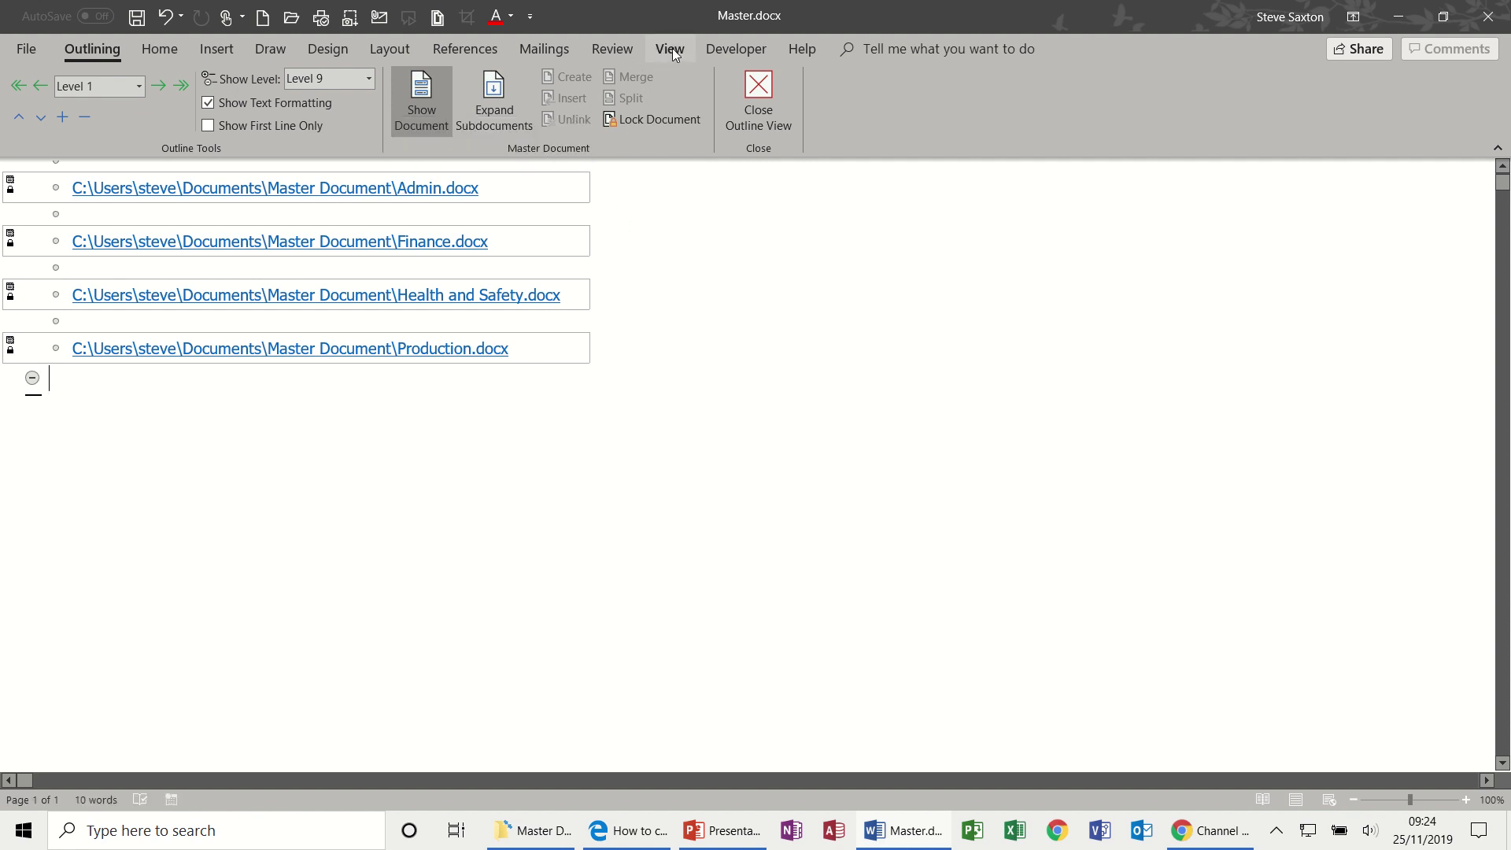
{"action": "left_click", "coordinate": [494, 108]}
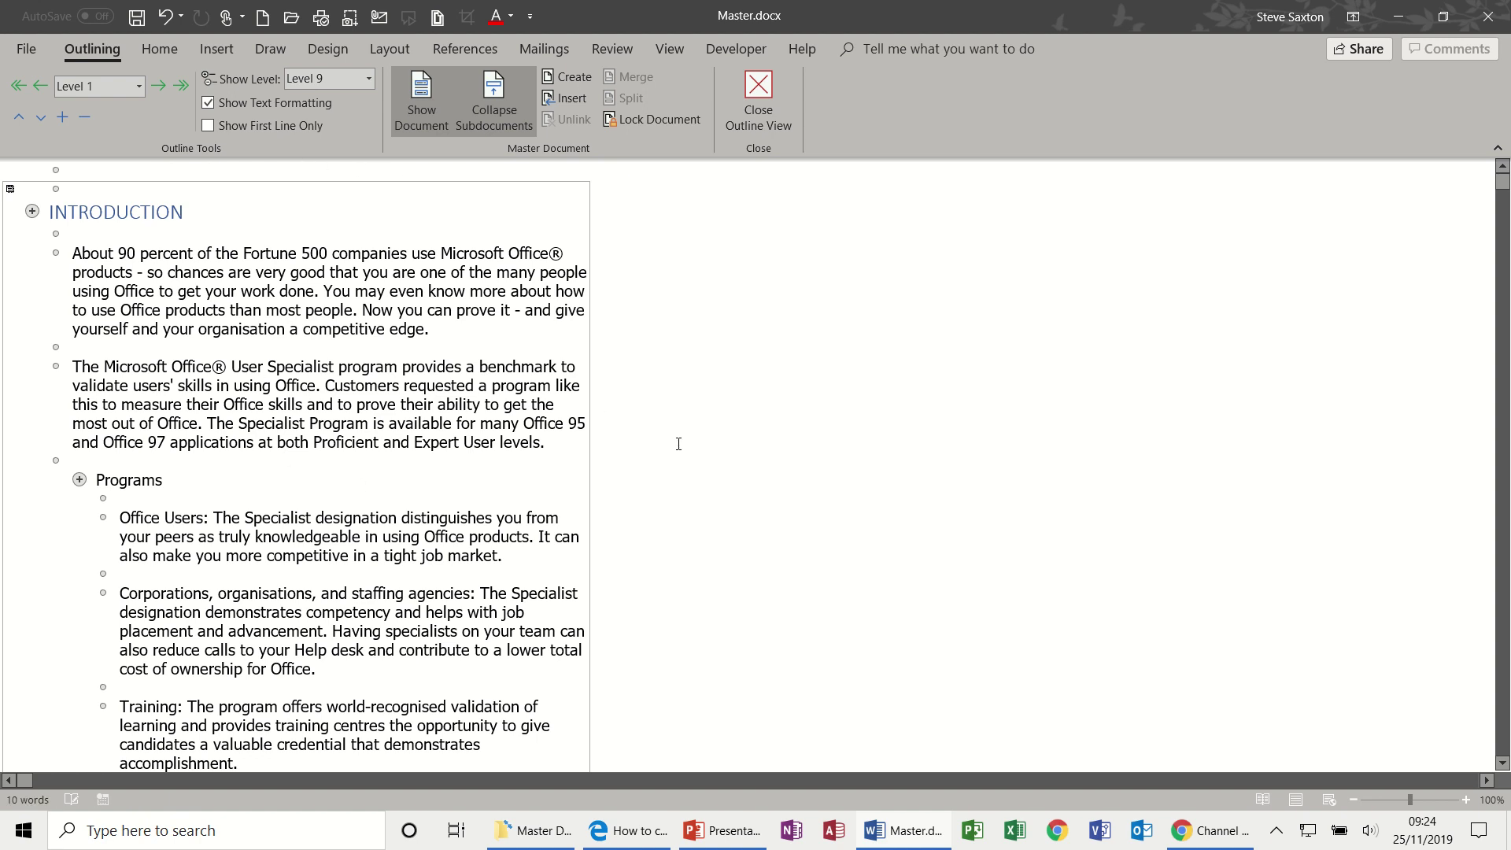
Place an Automatic Table 1 contents table at the top of Master.docx.
{"action": "left_click", "coordinate": [467, 48]}
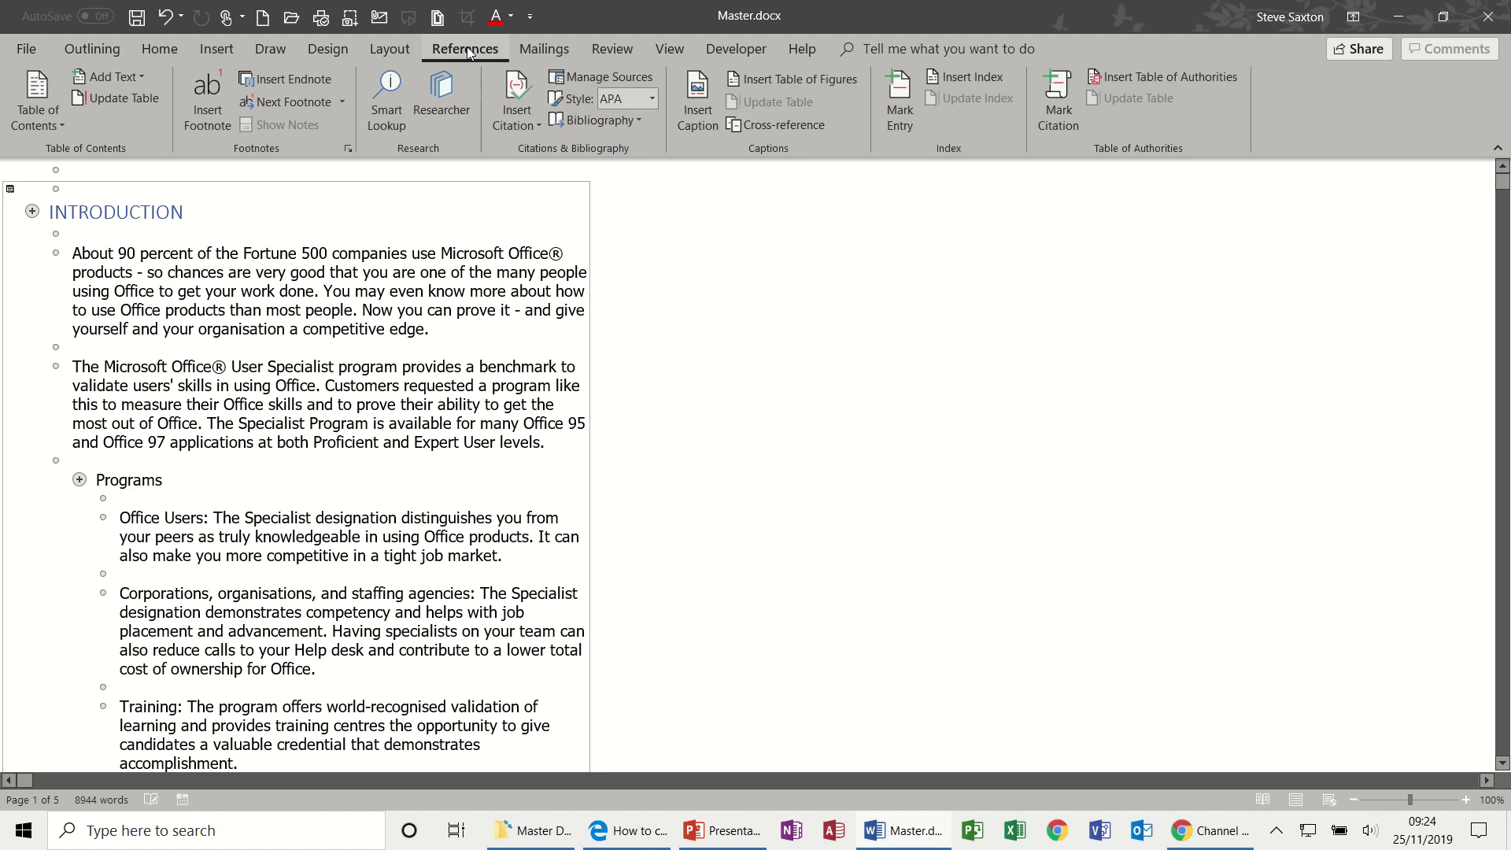
{"action": "left_click", "coordinate": [42, 110]}
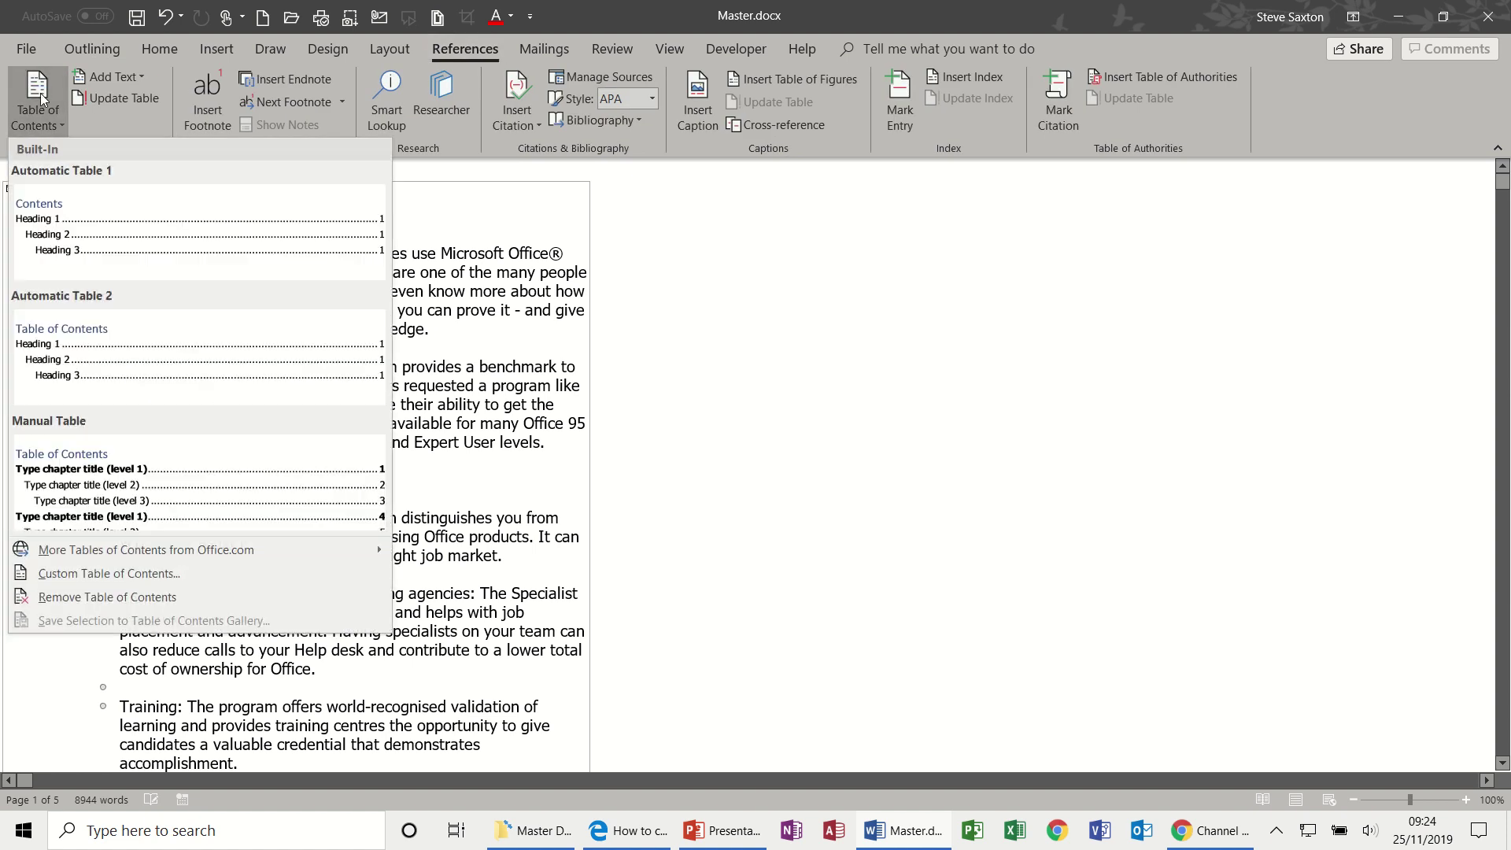
{"action": "left_click", "coordinate": [107, 222]}
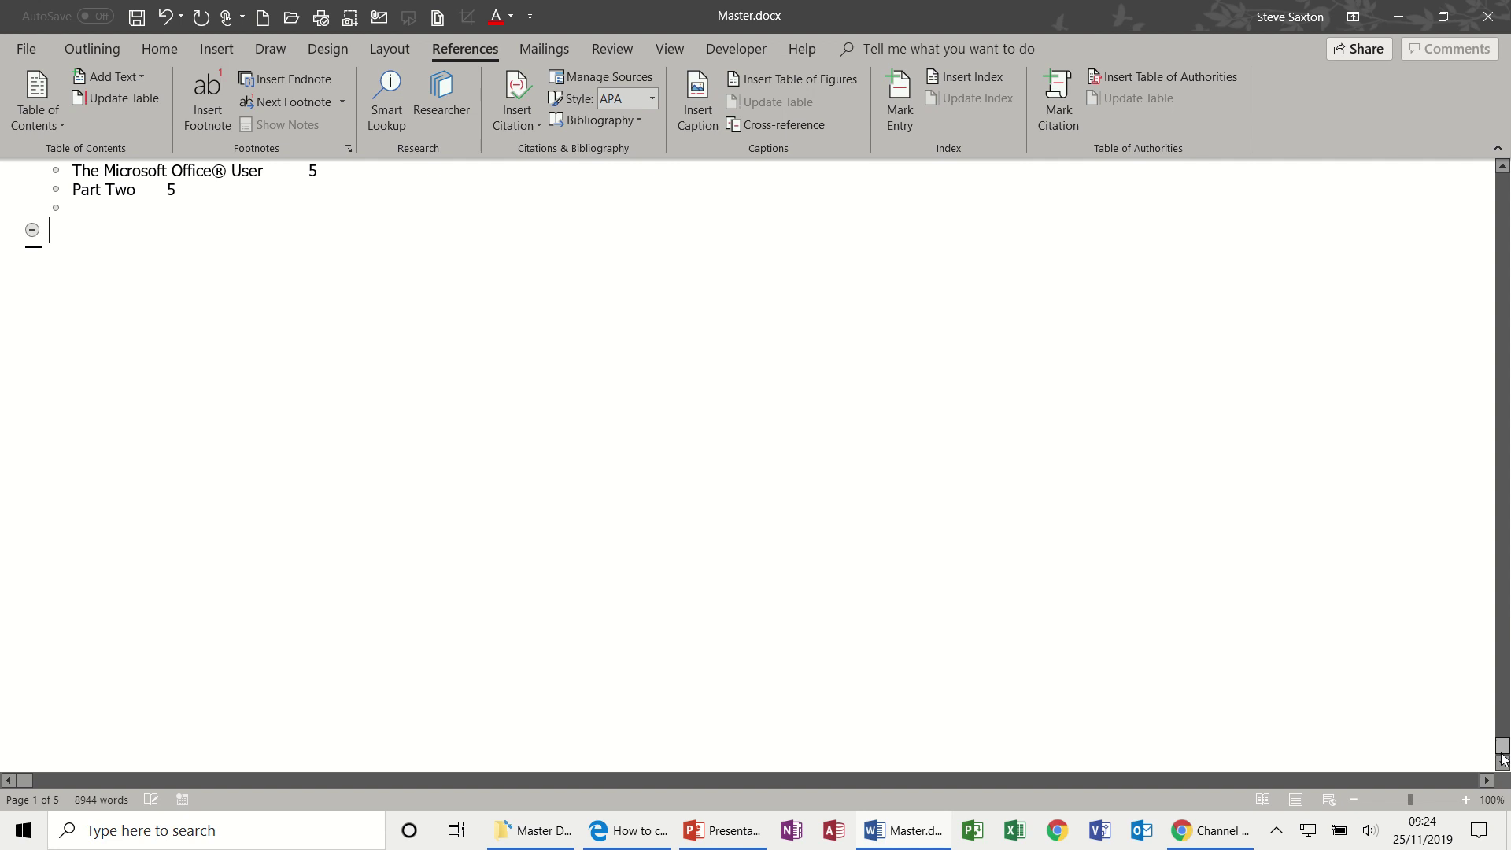
{"action": "left_click_drag", "start_coordinate": [1504, 746], "coordinate": [1506, 176]}
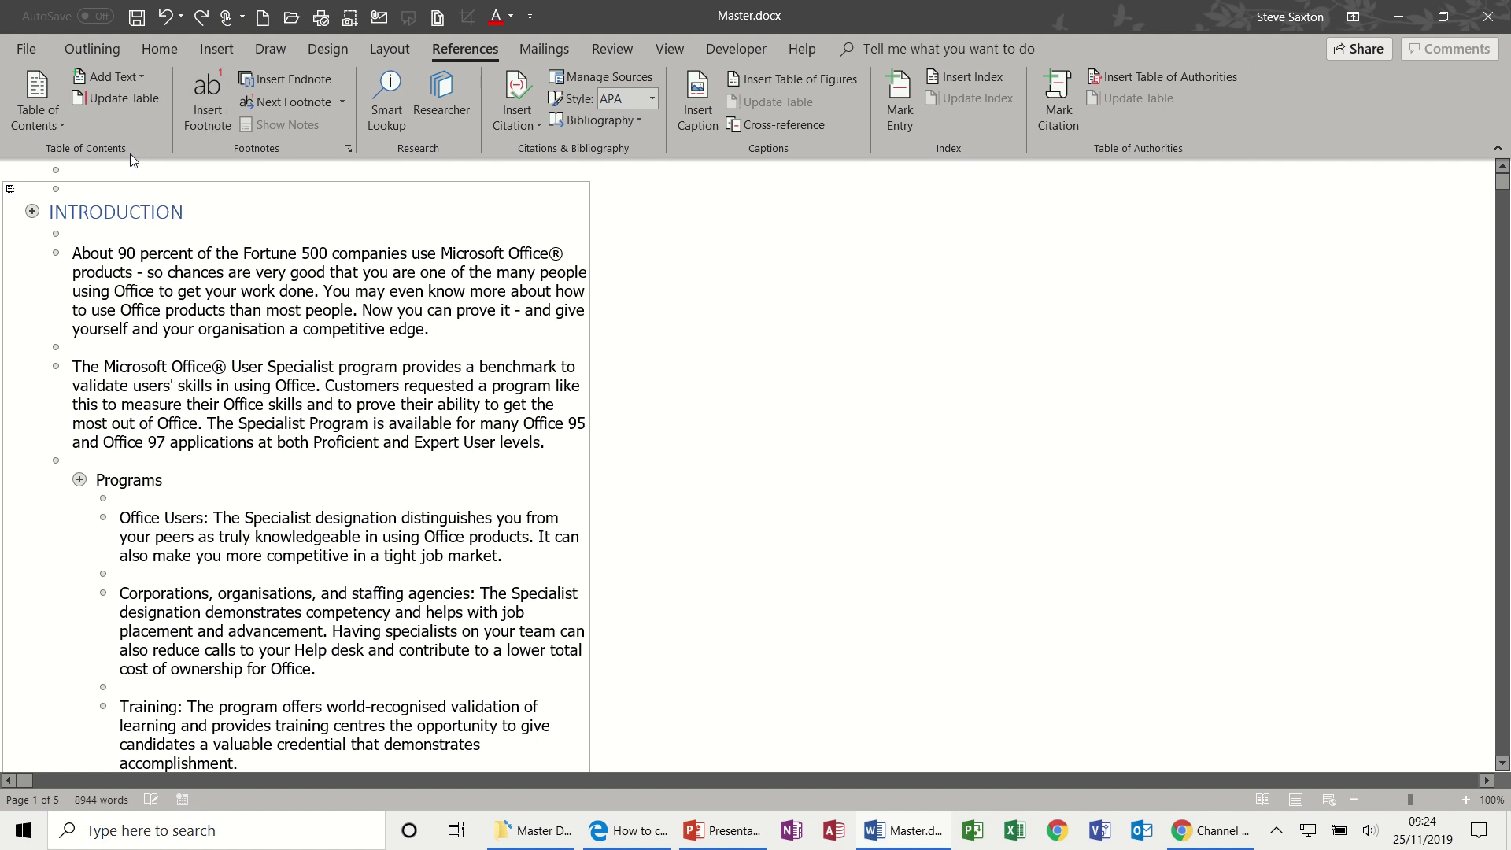
{"action": "left_click", "coordinate": [41, 96]}
{"action": "left_click", "coordinate": [85, 212]}
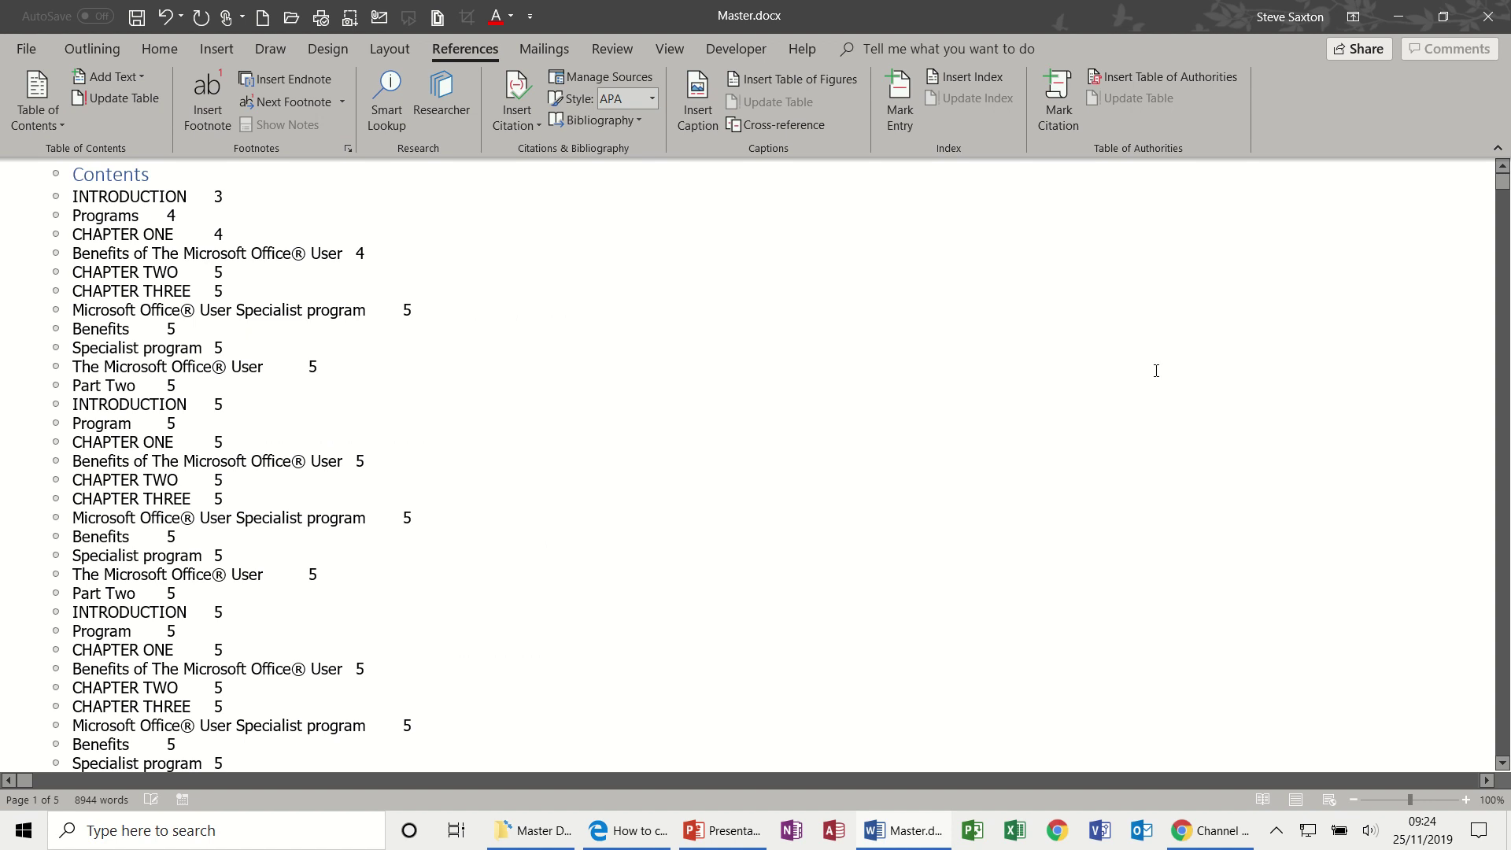
Switch Master.docx to Print Layout view.
{"action": "left_click", "coordinate": [674, 49]}
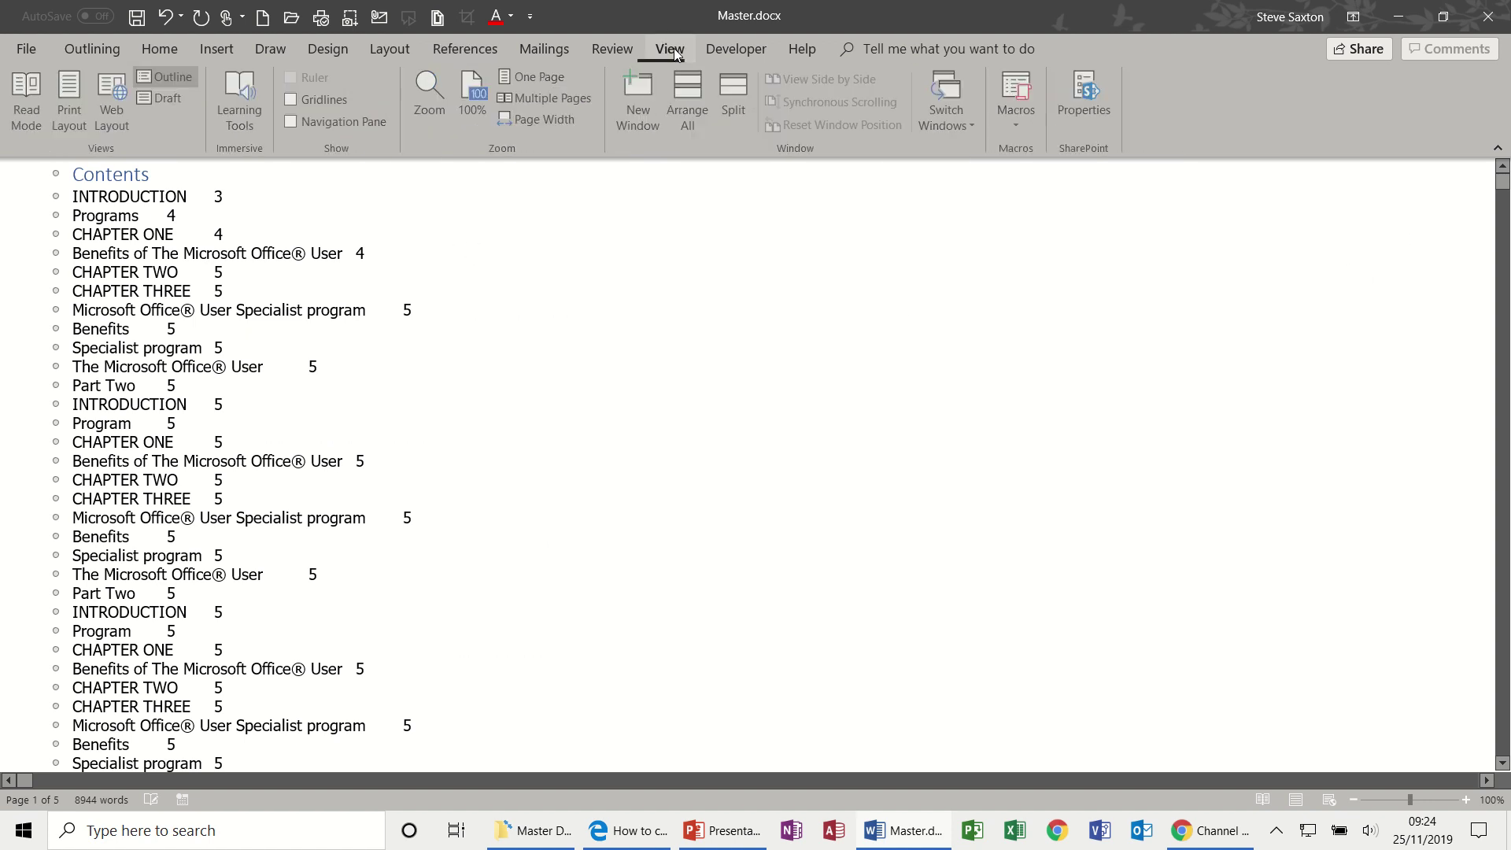
{"action": "left_click", "coordinate": [73, 100]}
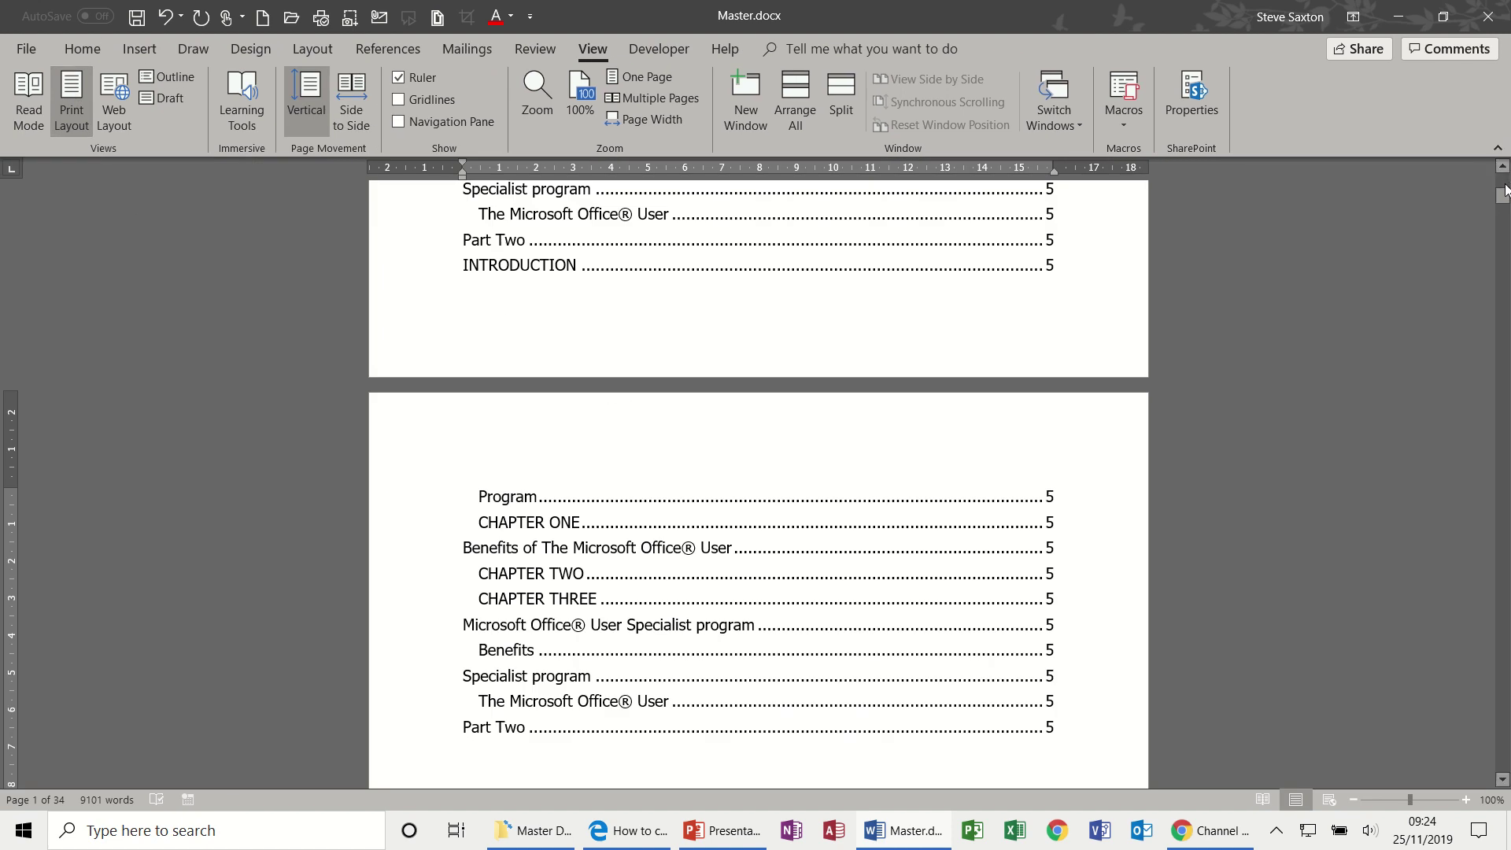
{"action": "left_click_drag", "start_coordinate": [1503, 196], "coordinate": [1506, 257]}
{"action": "mouse_move", "coordinate": [1504, 273]}
{"action": "left_mouse_down"}
{"action": "mouse_move", "coordinate": [1503, 341]}
{"action": "mouse_move", "coordinate": [1504, 169]}
{"action": "left_mouse_up"}
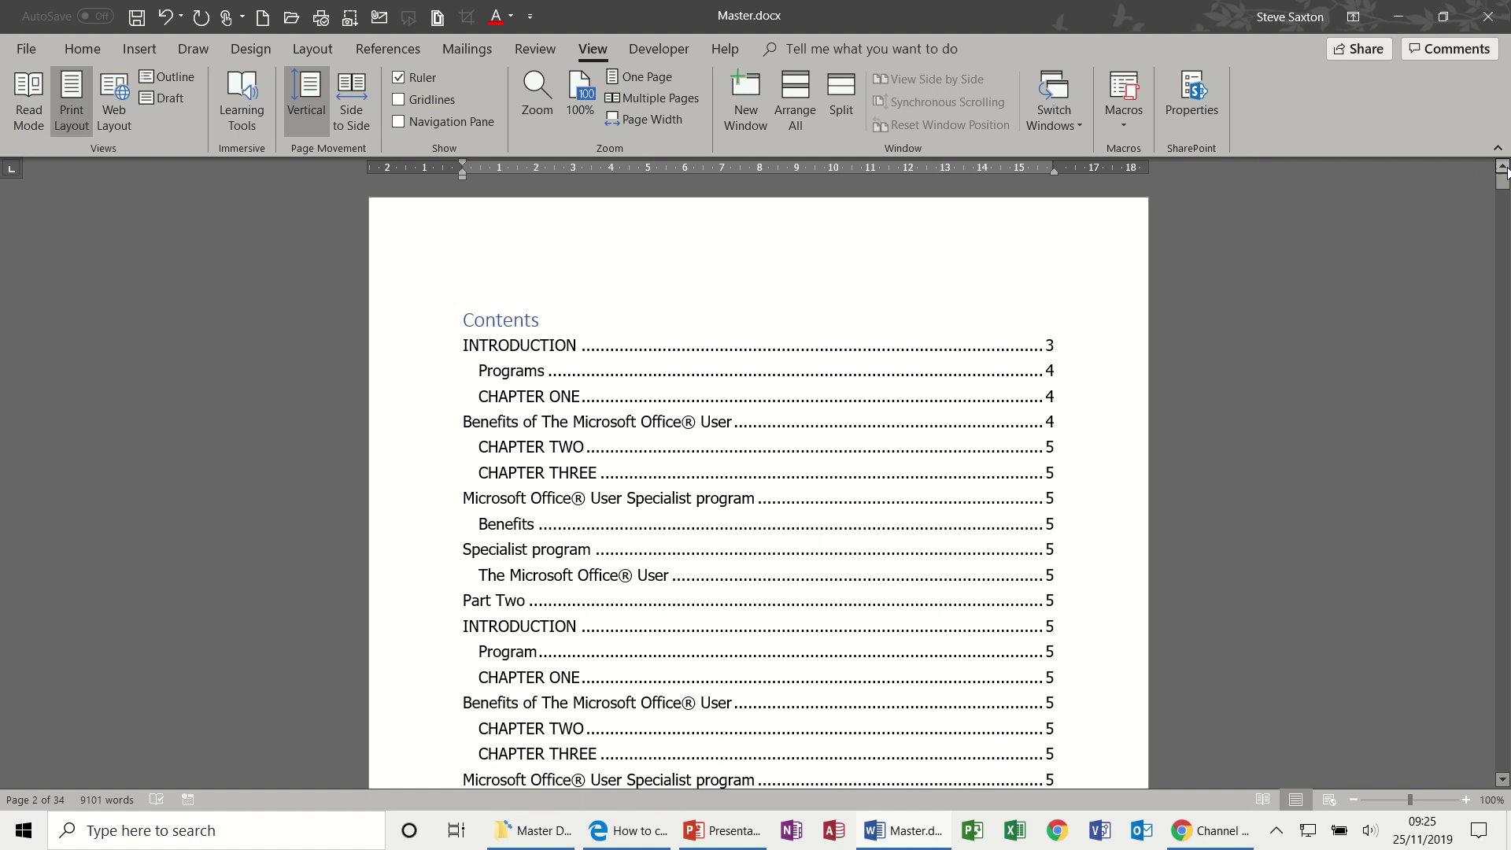
Update the entire Contents table so page numbers run 3 to 14, then save.
{"action": "left_click", "coordinate": [837, 384]}
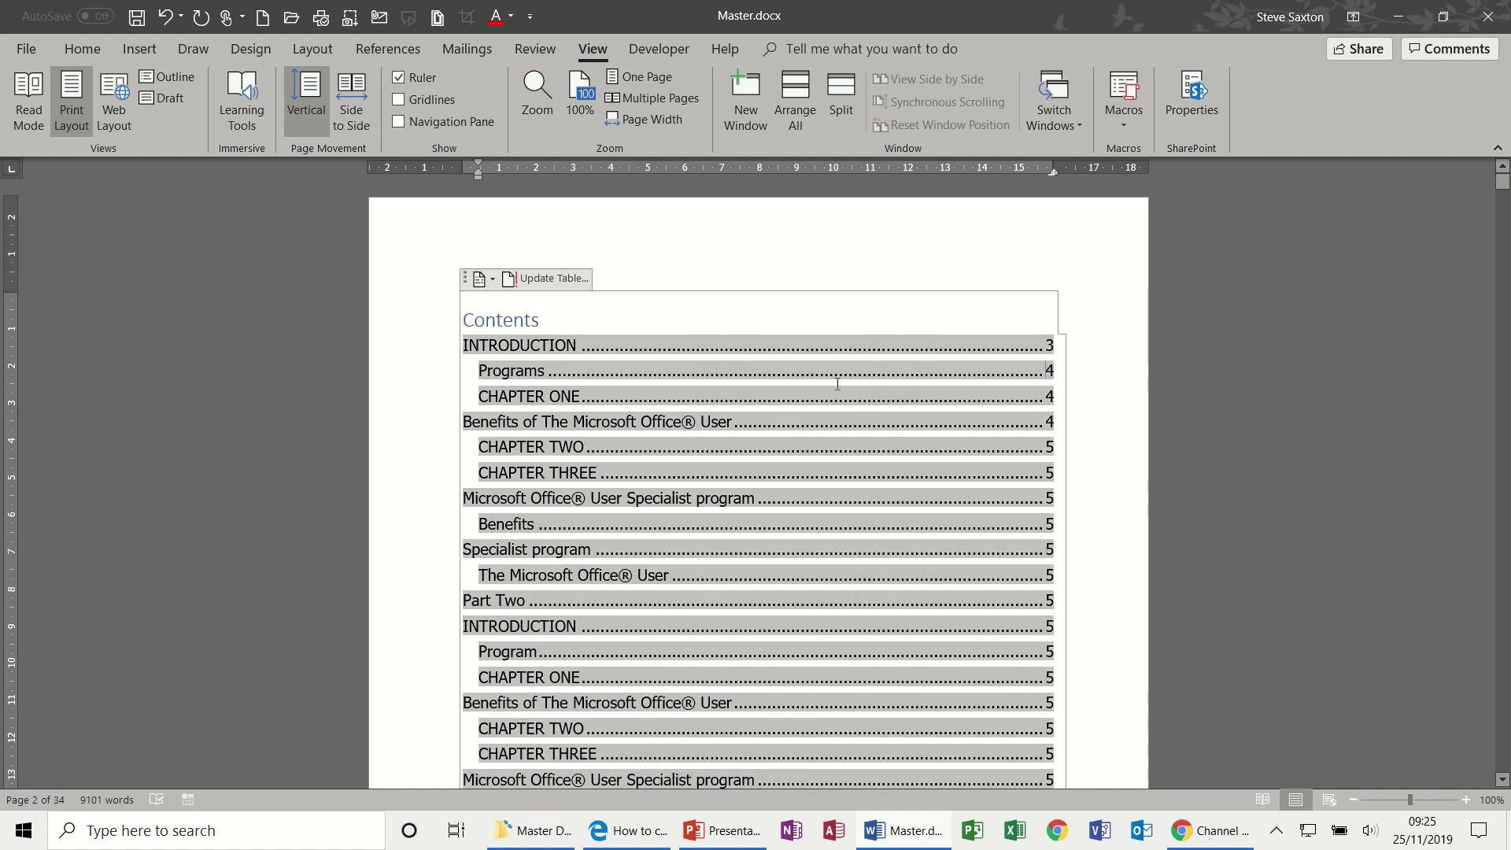
{"action": "left_click", "coordinate": [551, 279]}
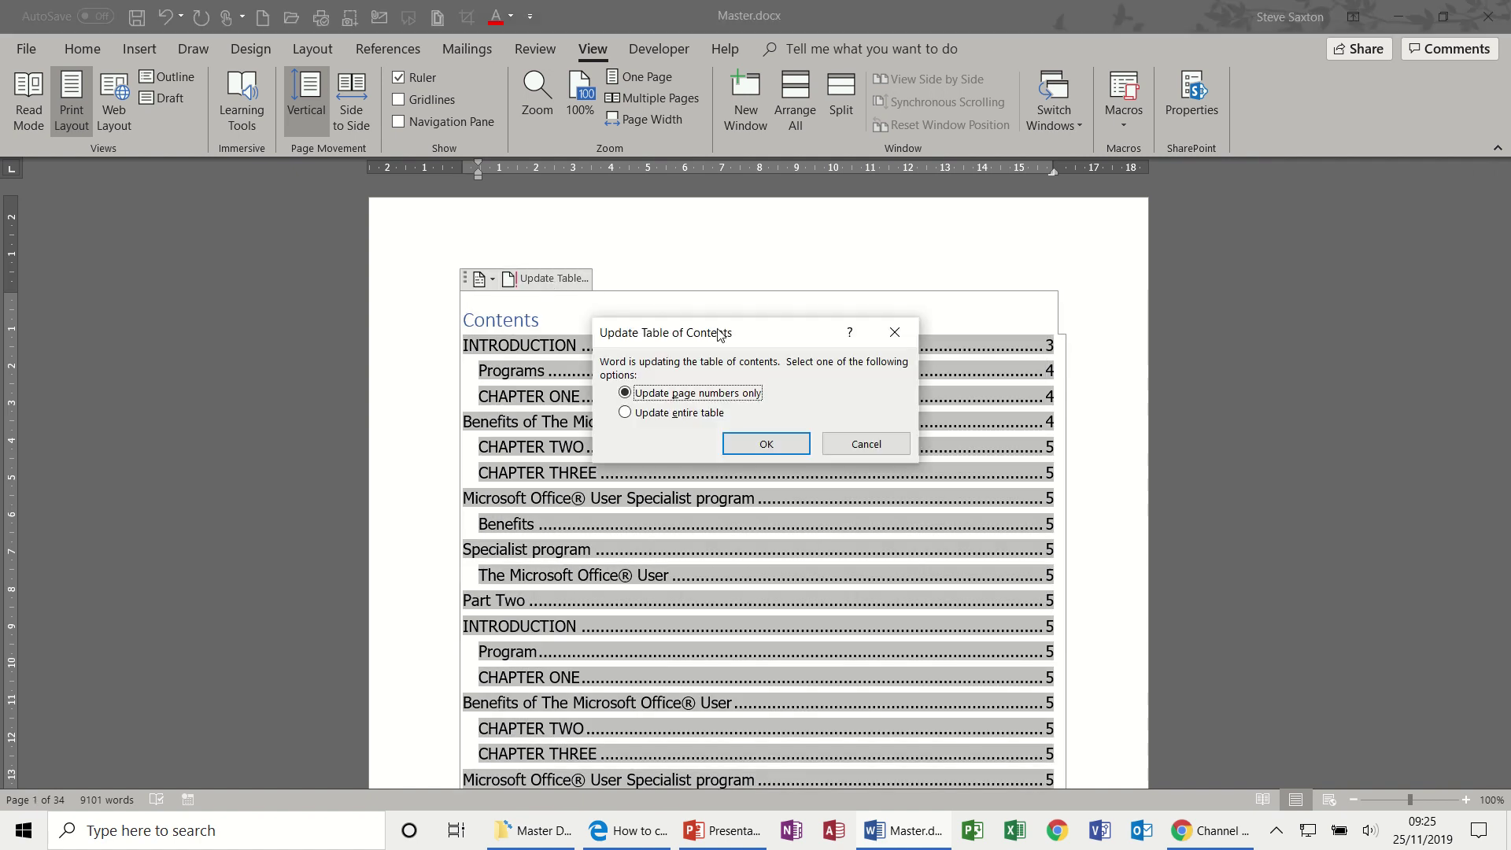
{"action": "left_click", "coordinate": [691, 413]}
{"action": "left_click", "coordinate": [766, 445]}
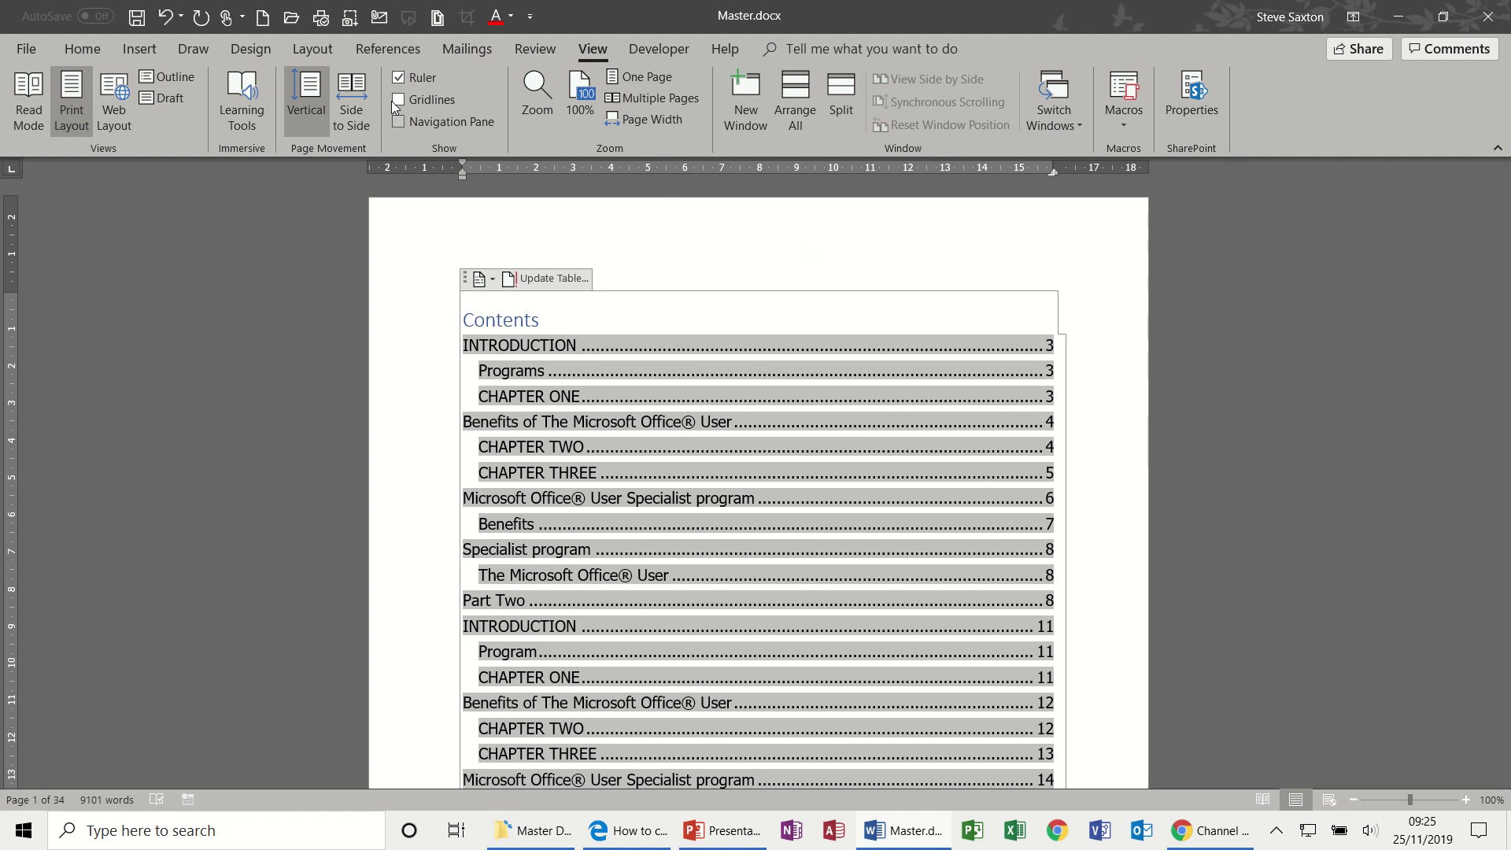
{"action": "left_click", "coordinate": [137, 17]}
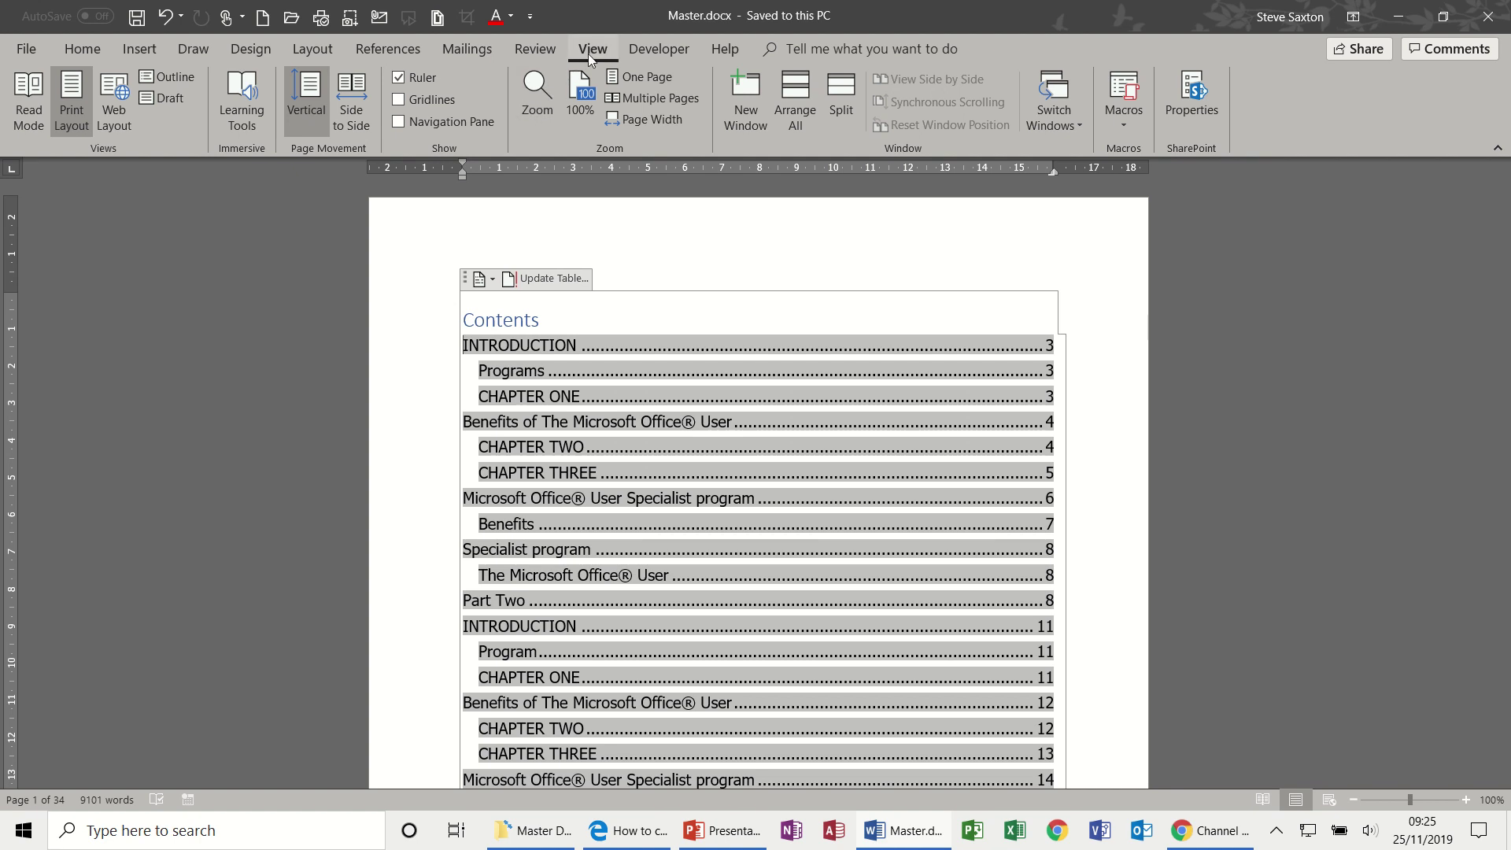
Return to Outline view and collapse the four subdocuments into file links.
{"action": "left_click", "coordinate": [169, 76]}
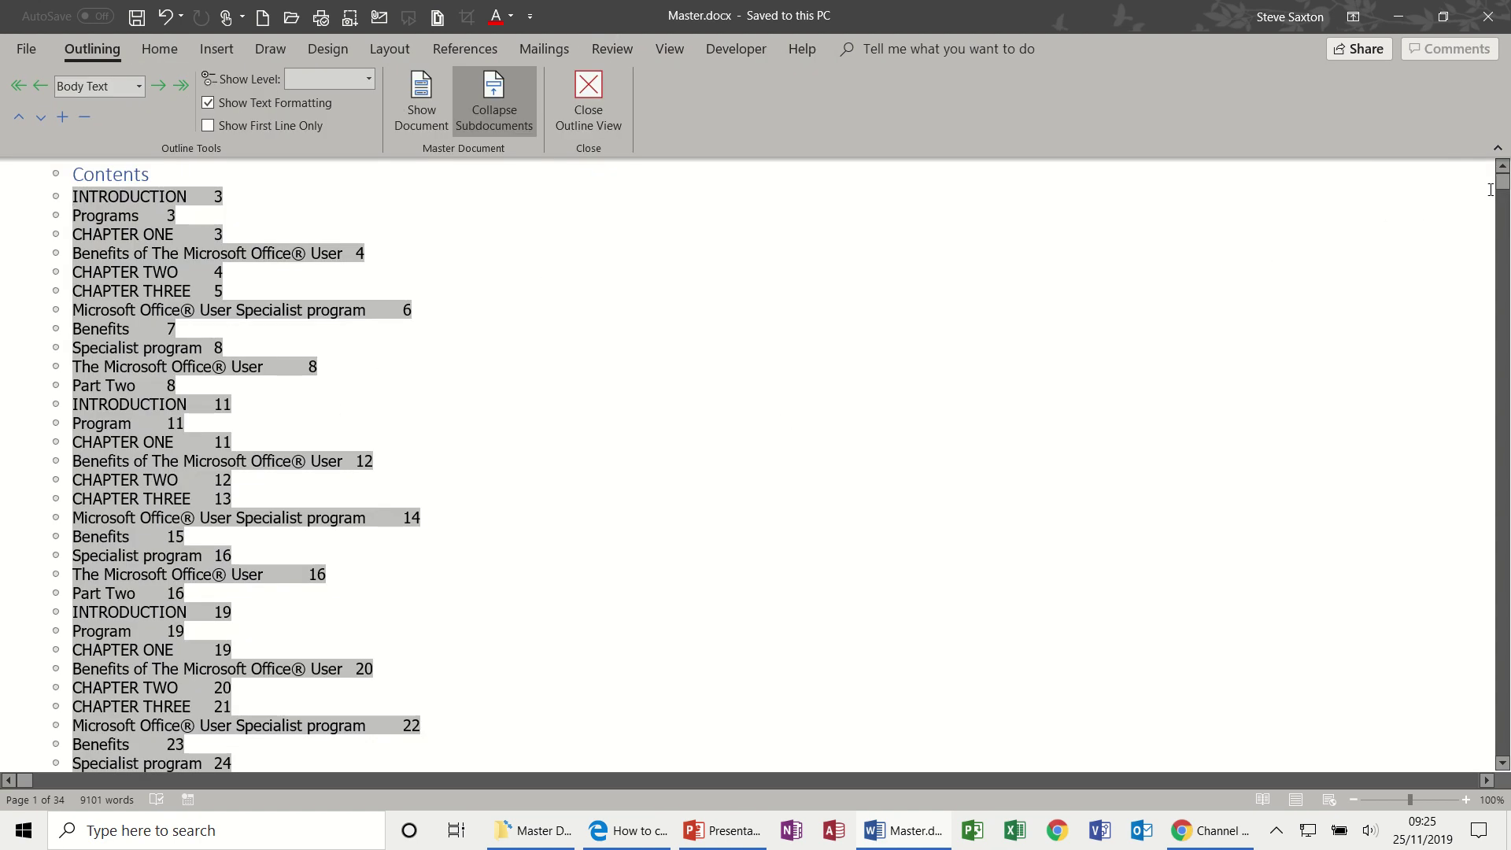
{"action": "left_click_drag", "start_coordinate": [1503, 188], "coordinate": [1503, 219]}
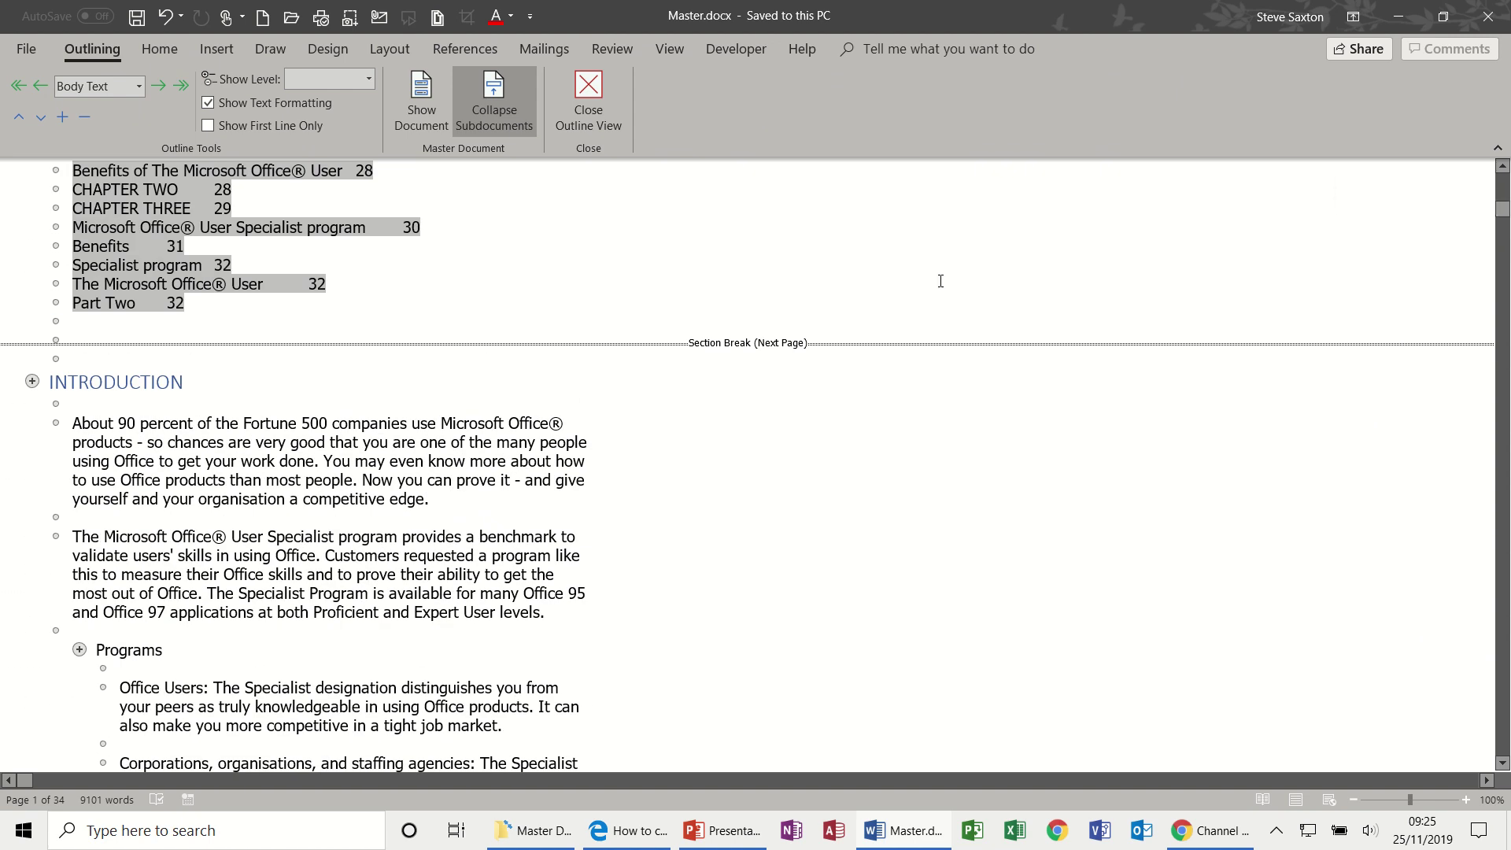
{"action": "left_click", "coordinate": [514, 107]}
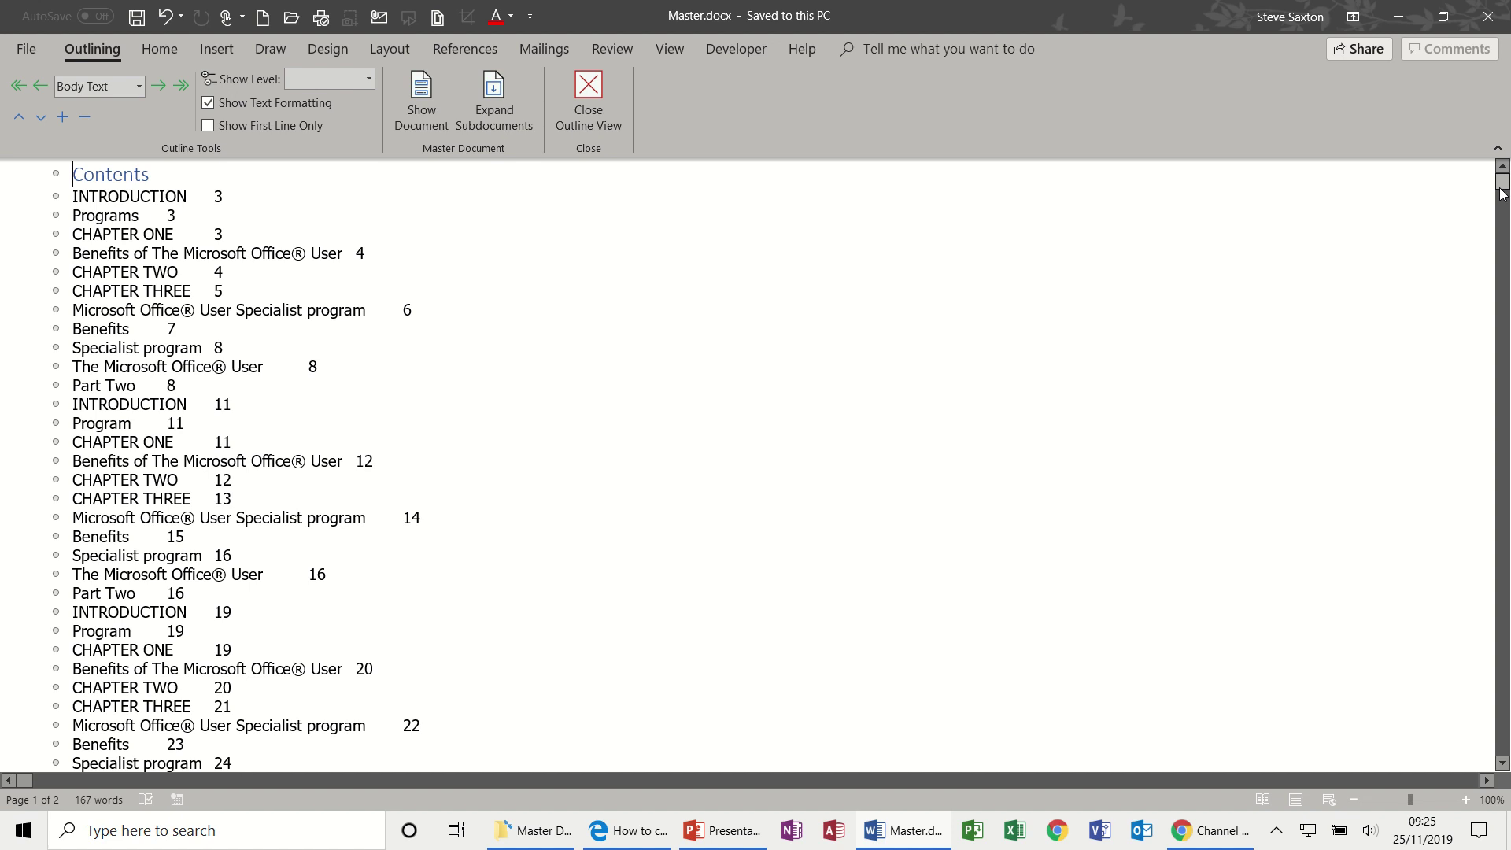
{"action": "left_click_drag", "start_coordinate": [1503, 186], "coordinate": [1484, 500]}
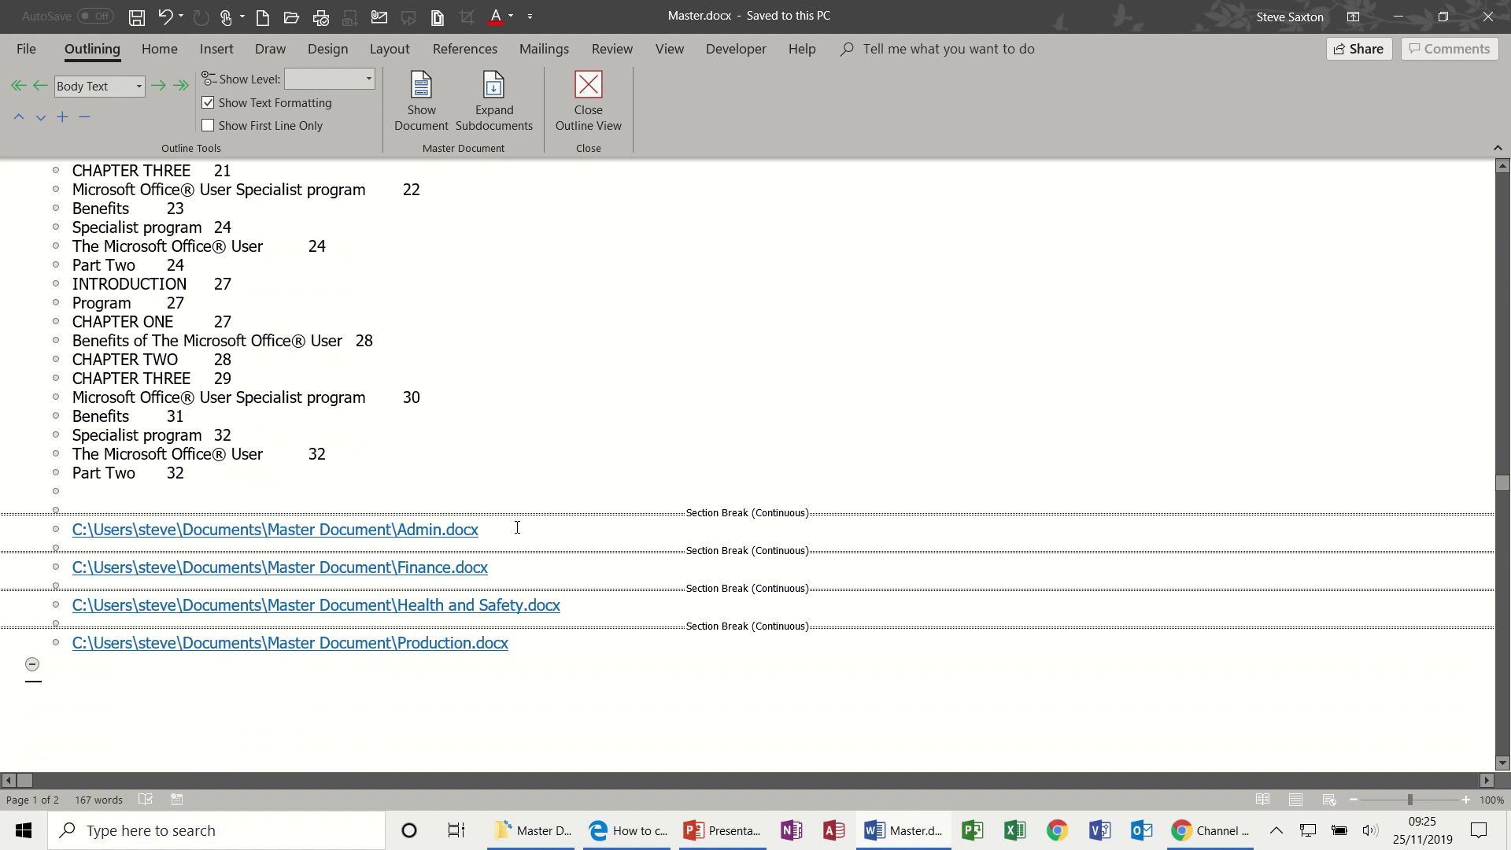
Open Admin.docx, change the 'Programs' heading to 'Program', then save and close it.
{"action": "left_click", "coordinate": [403, 536]}
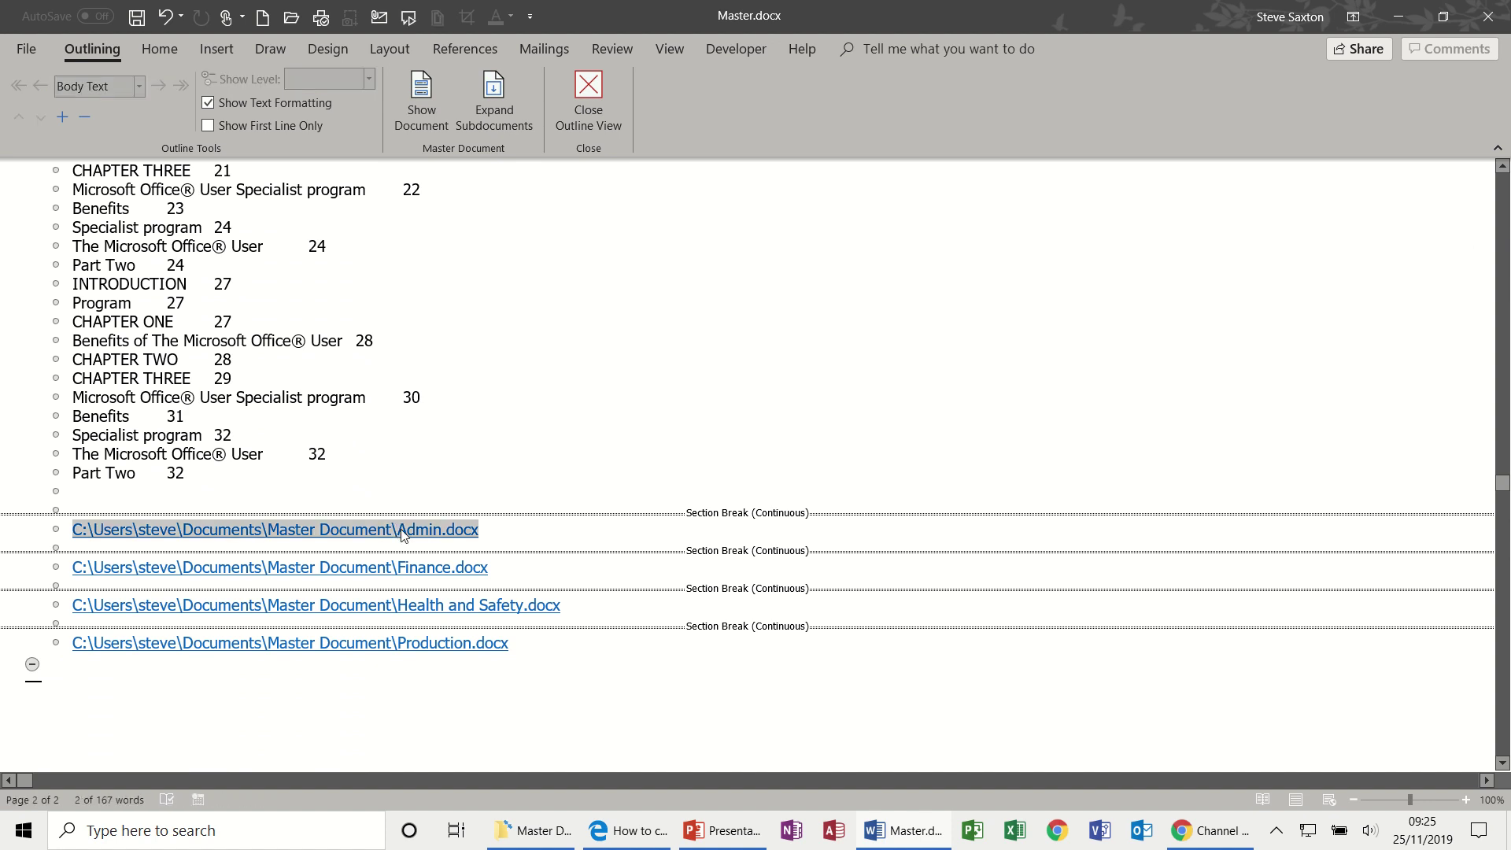
{"action": "left_click", "coordinate": [403, 532], "text": "ctrl"}
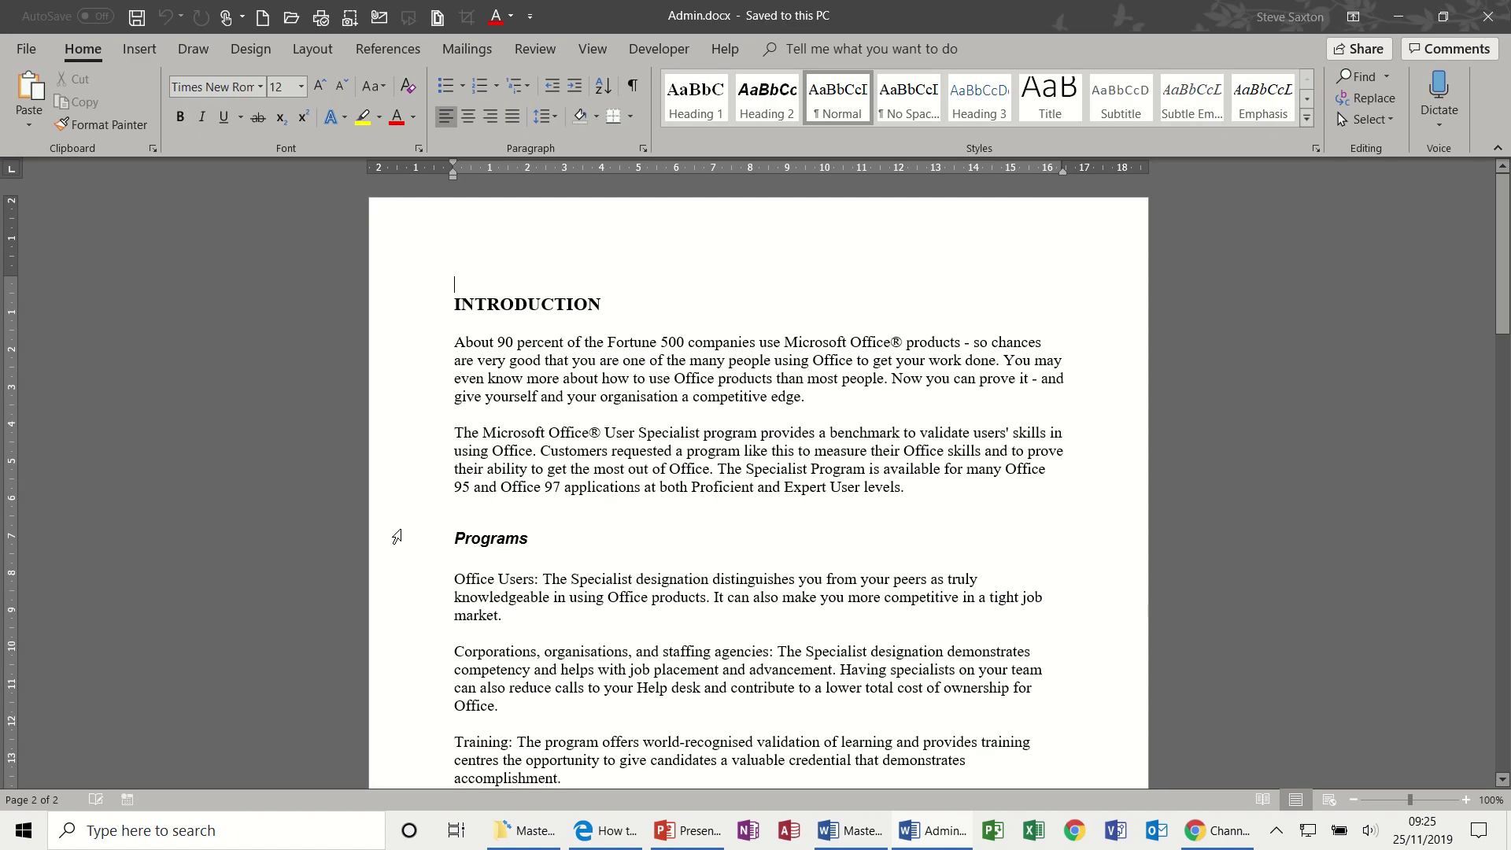
{"action": "left_click", "coordinate": [544, 538]}
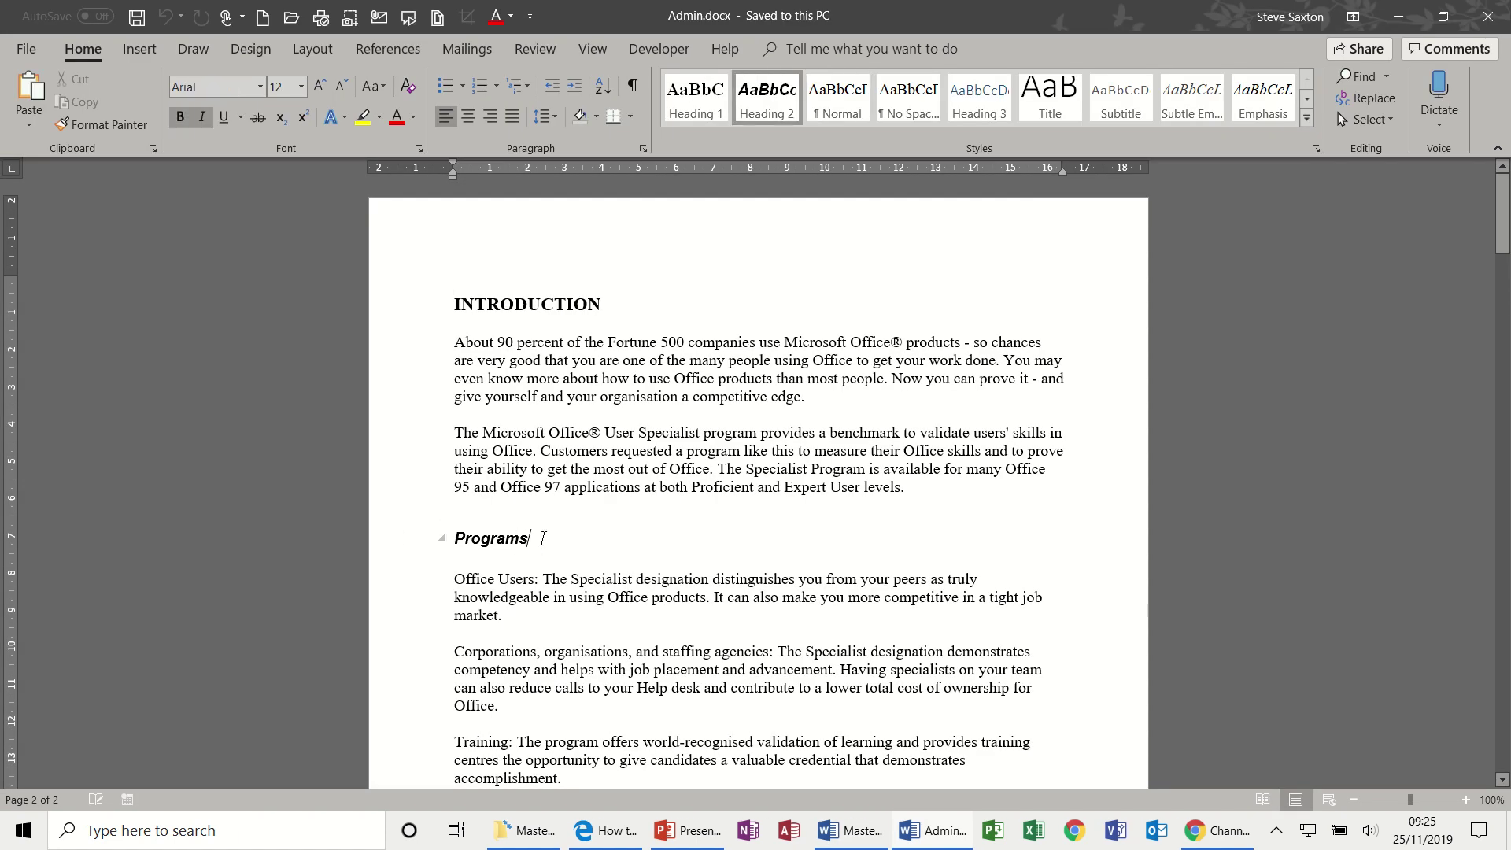
{"action": "key", "text": "BackSpace"}
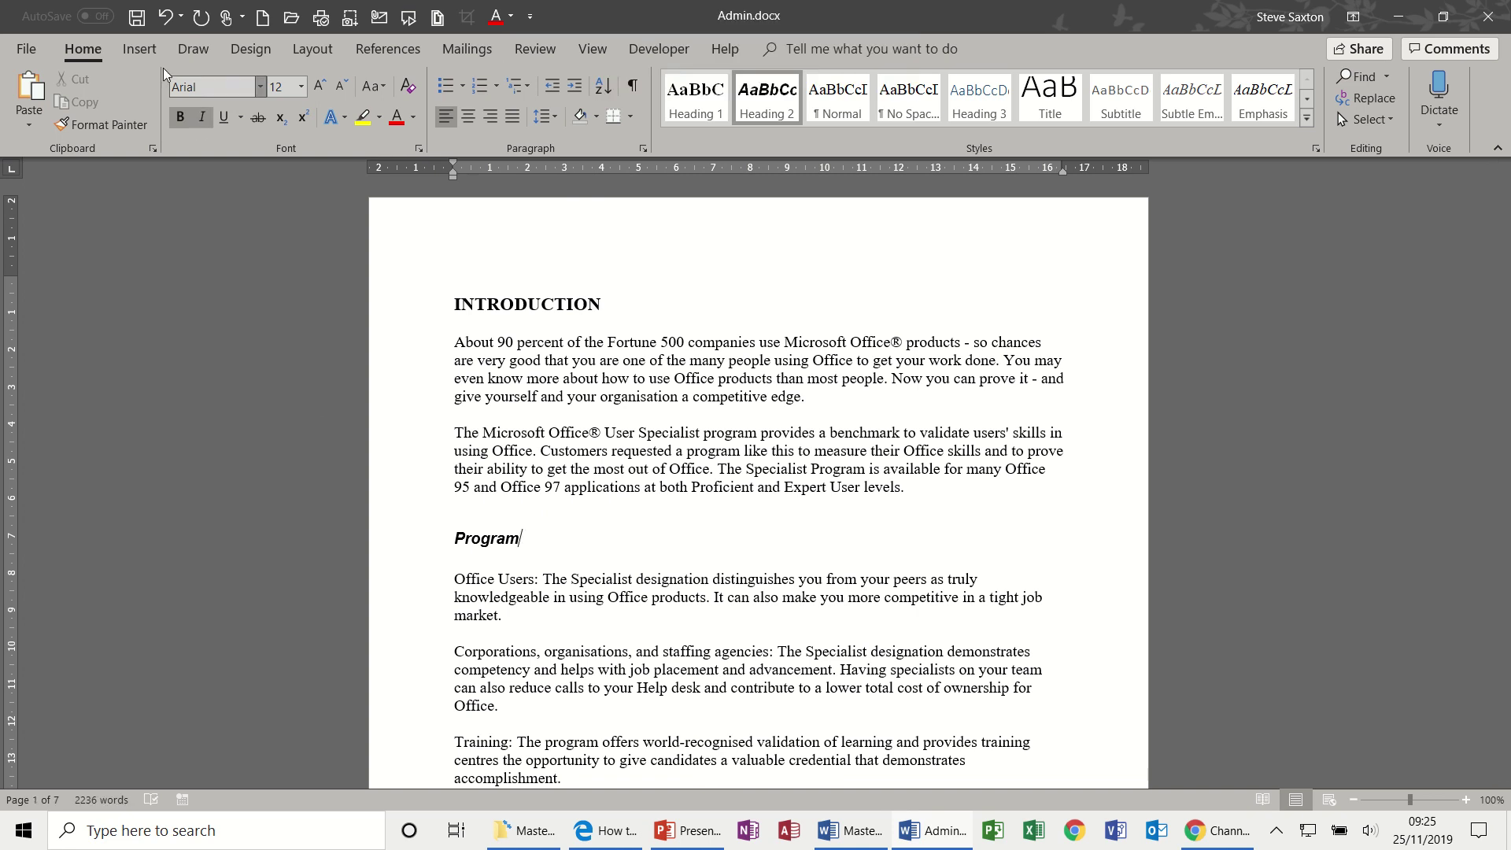
{"action": "left_click", "coordinate": [133, 23]}
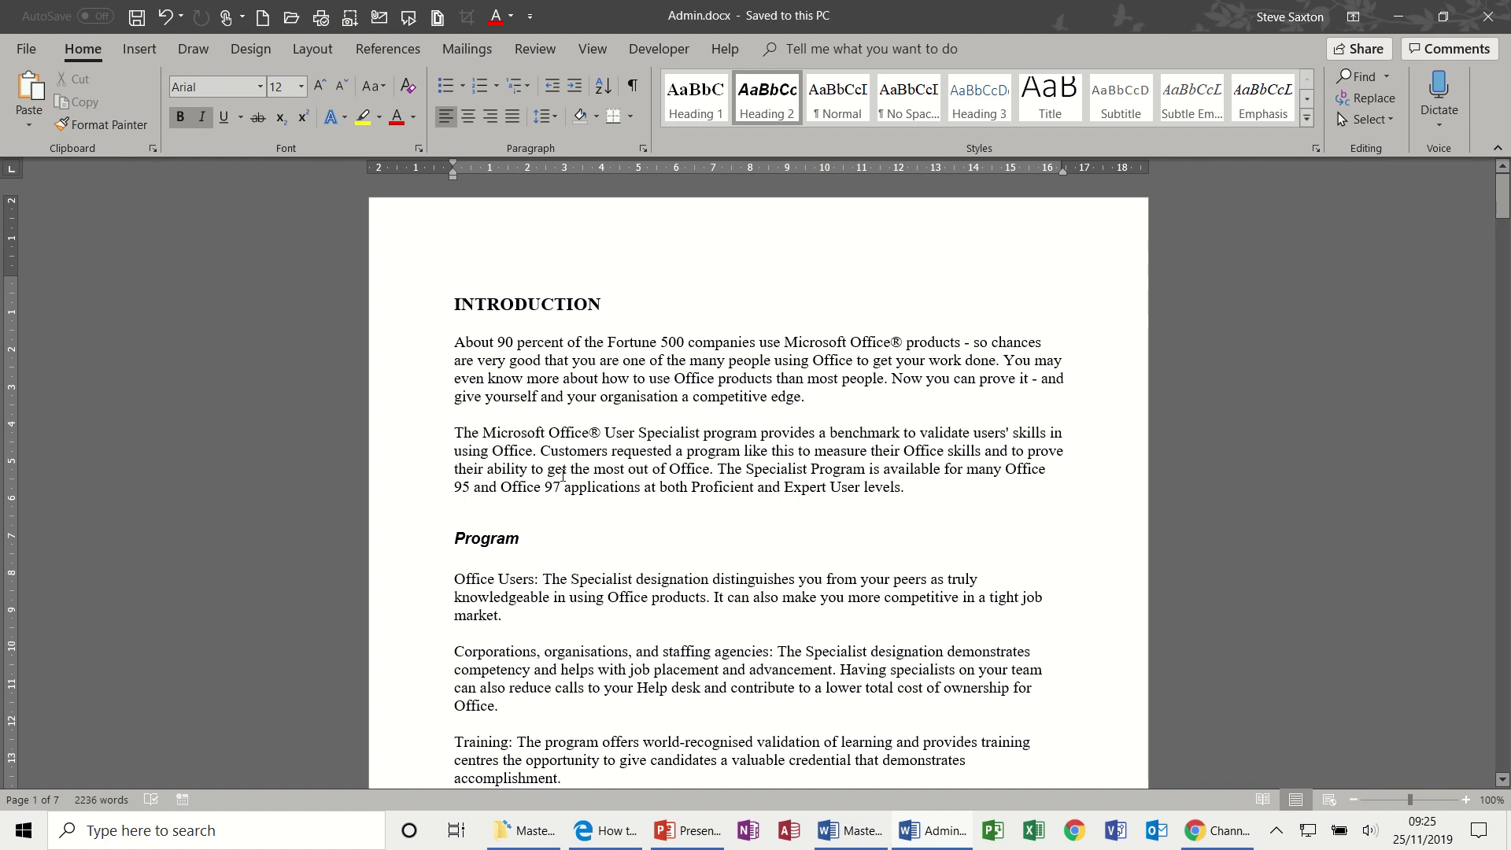
{"action": "key", "text": "ctrl+w"}
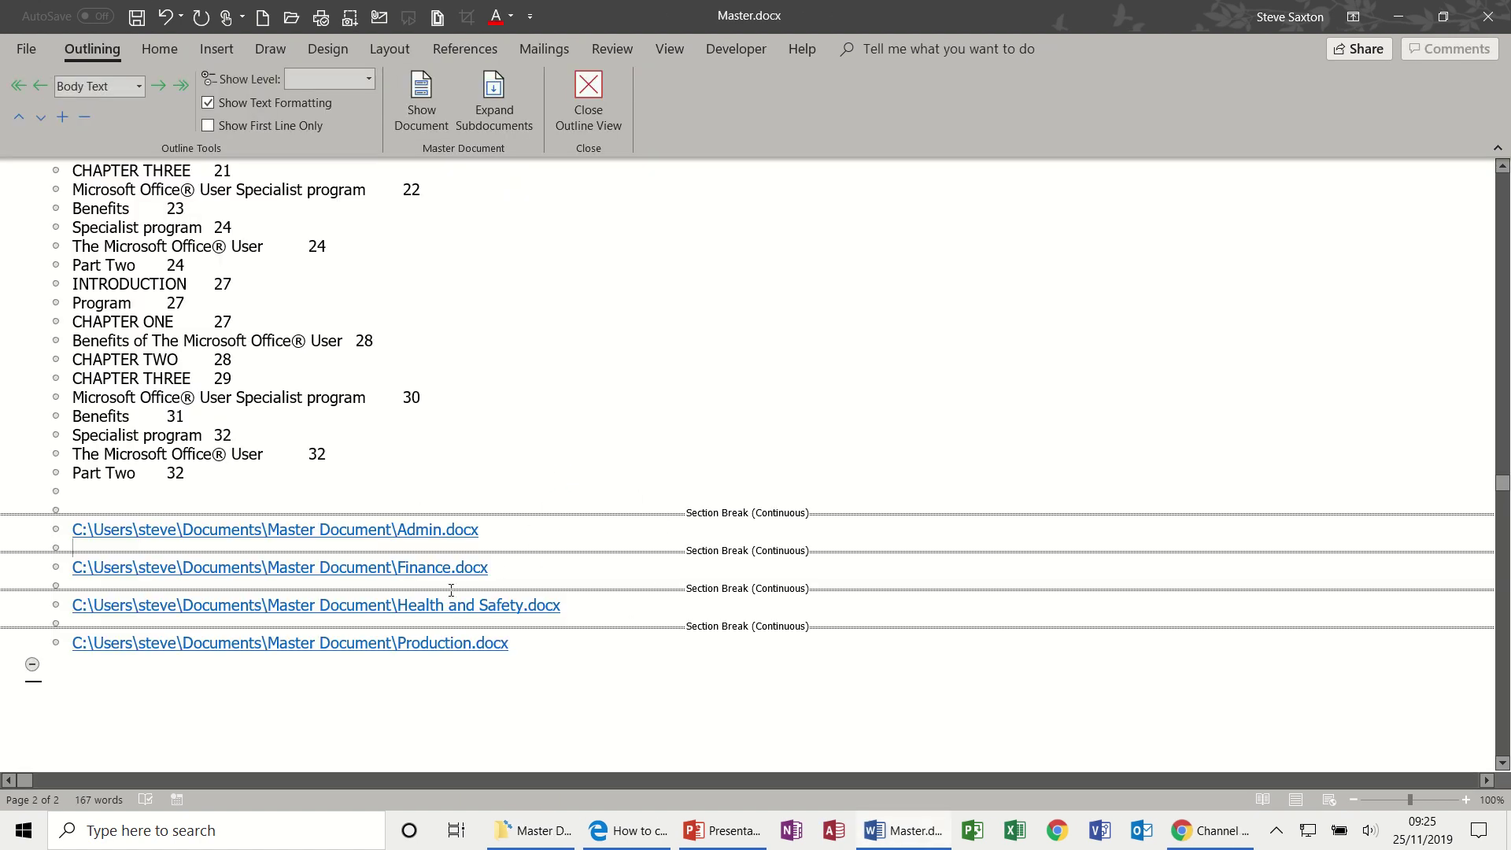
{"action": "left_click", "coordinate": [497, 93]}
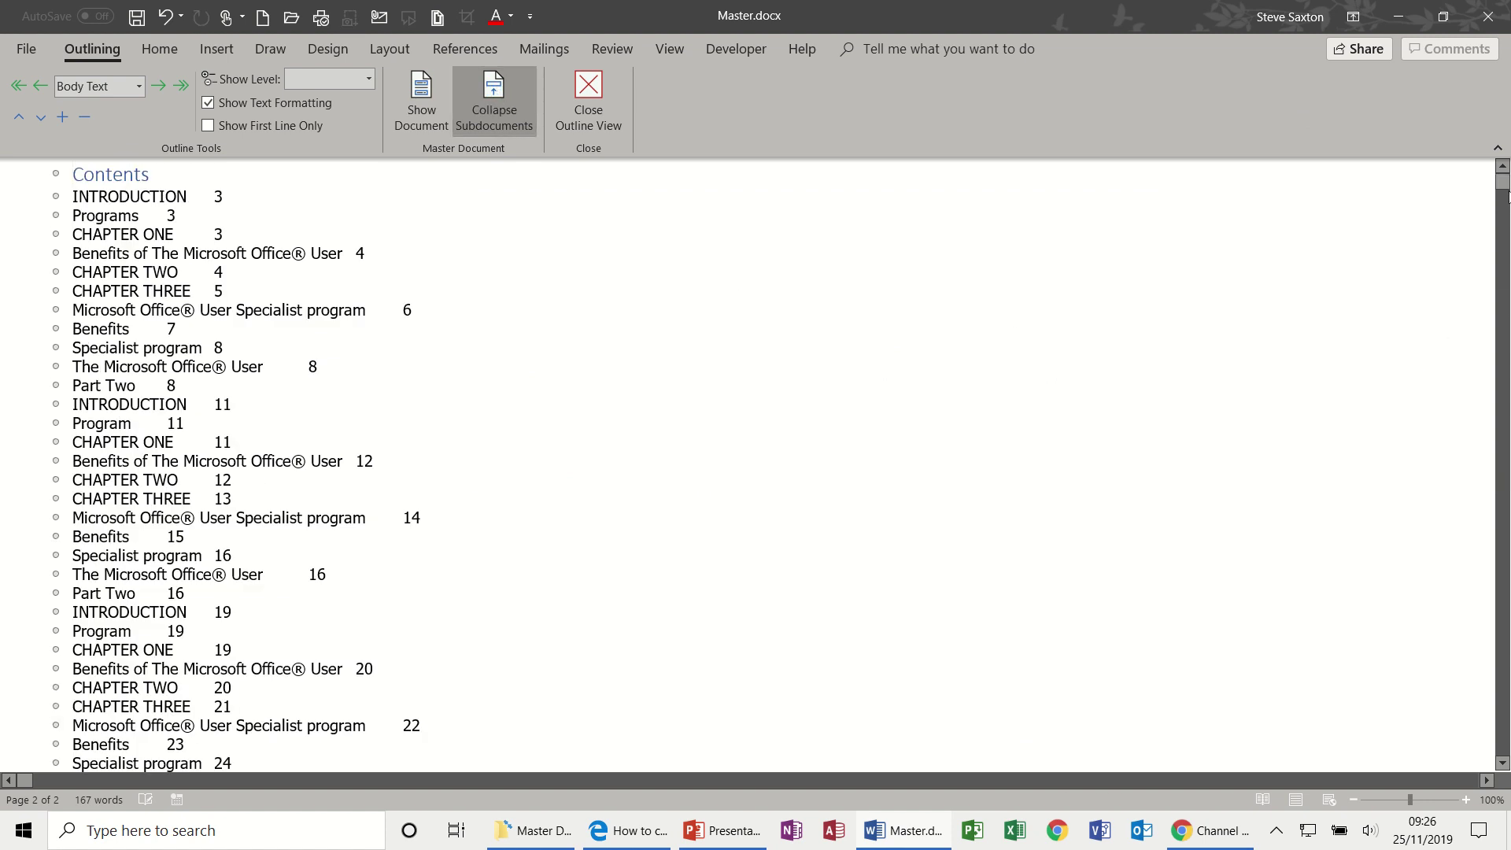
{"action": "left_click_drag", "start_coordinate": [1508, 197], "coordinate": [1507, 221]}
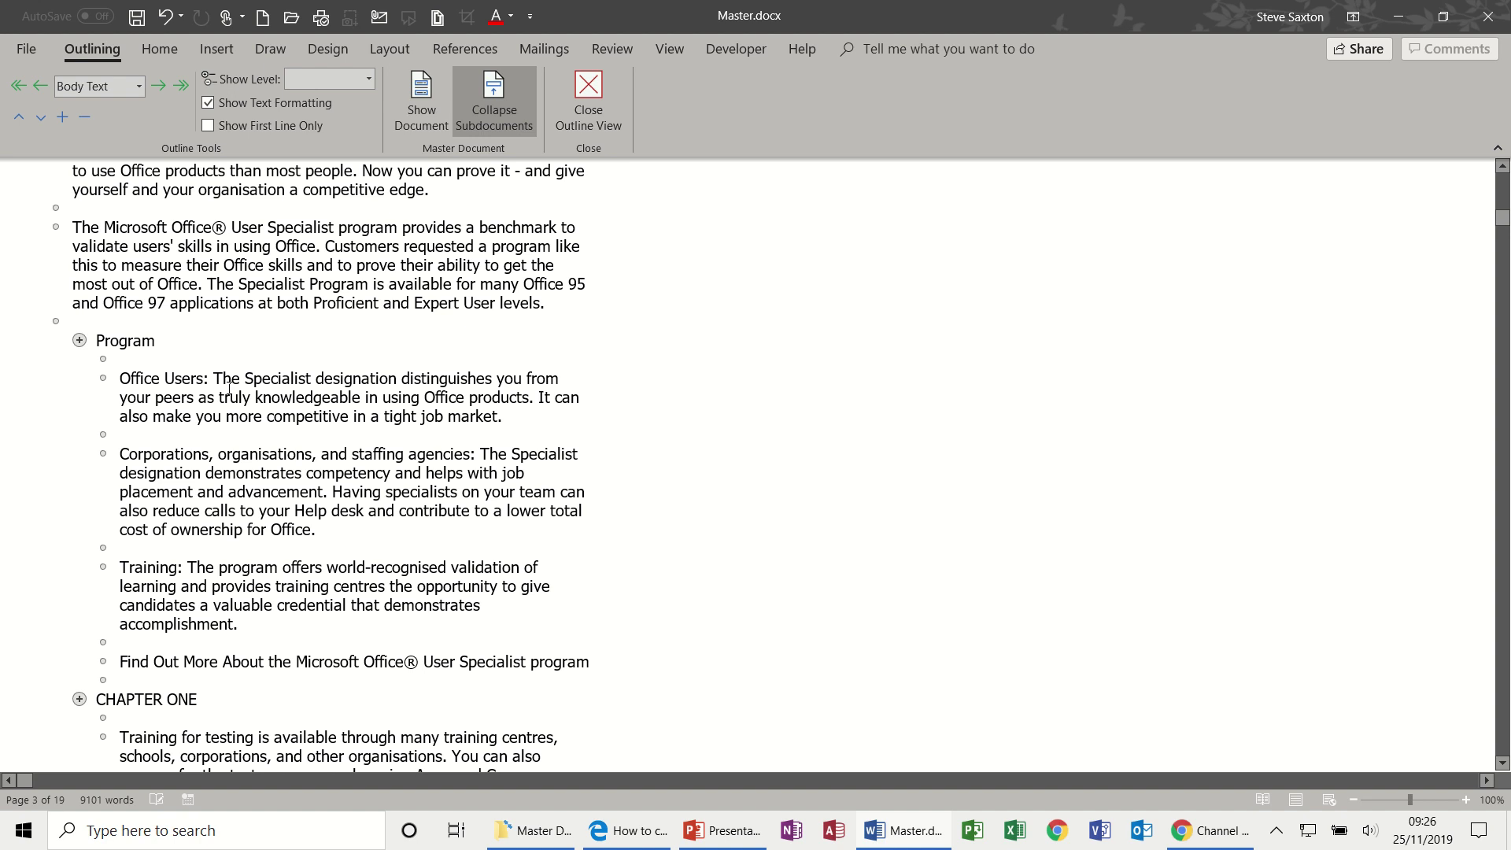
{"action": "left_click", "coordinate": [494, 103]}
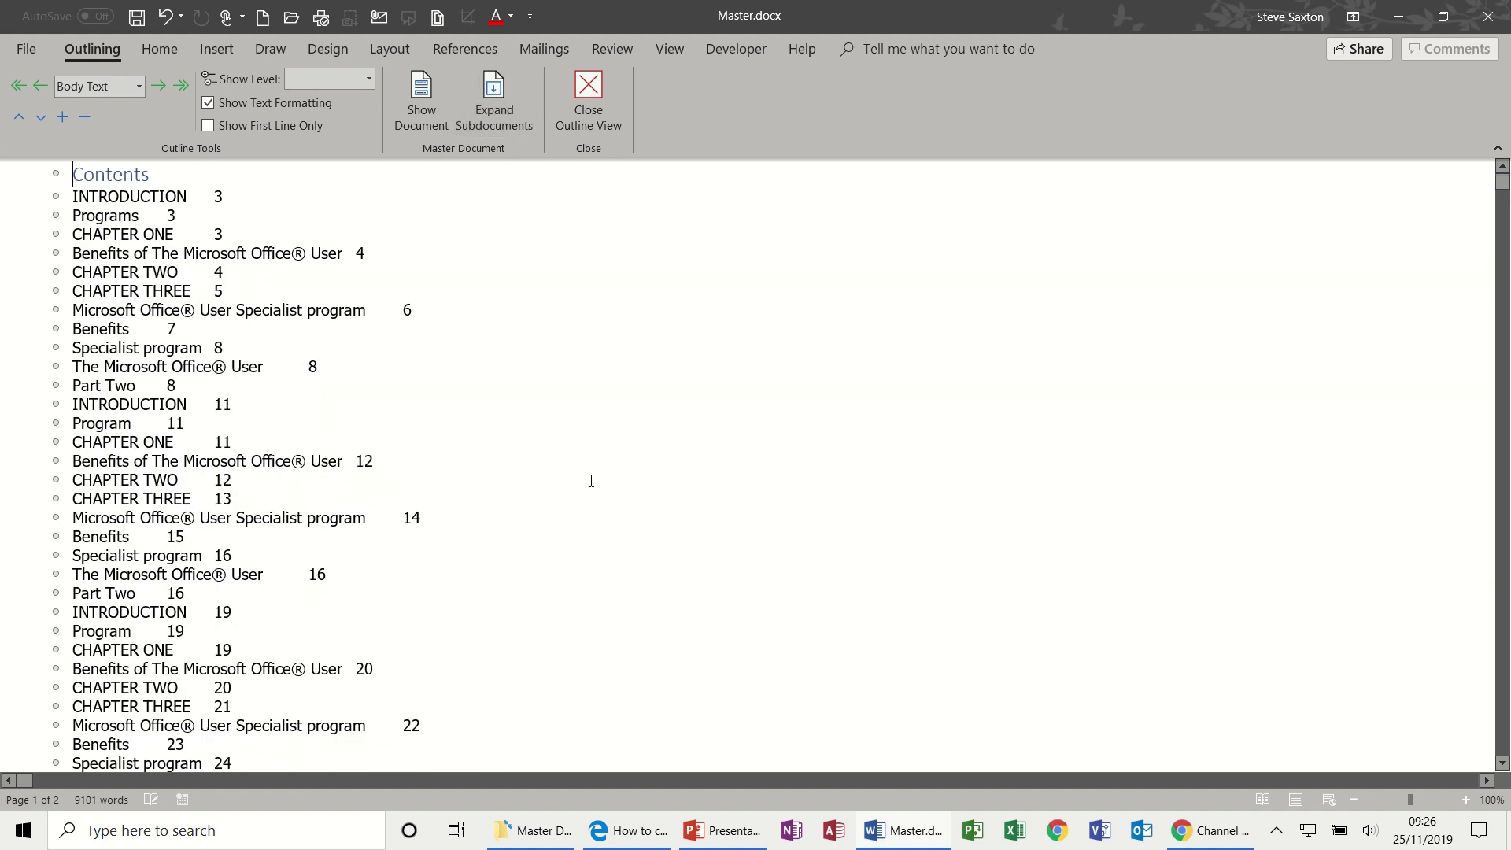